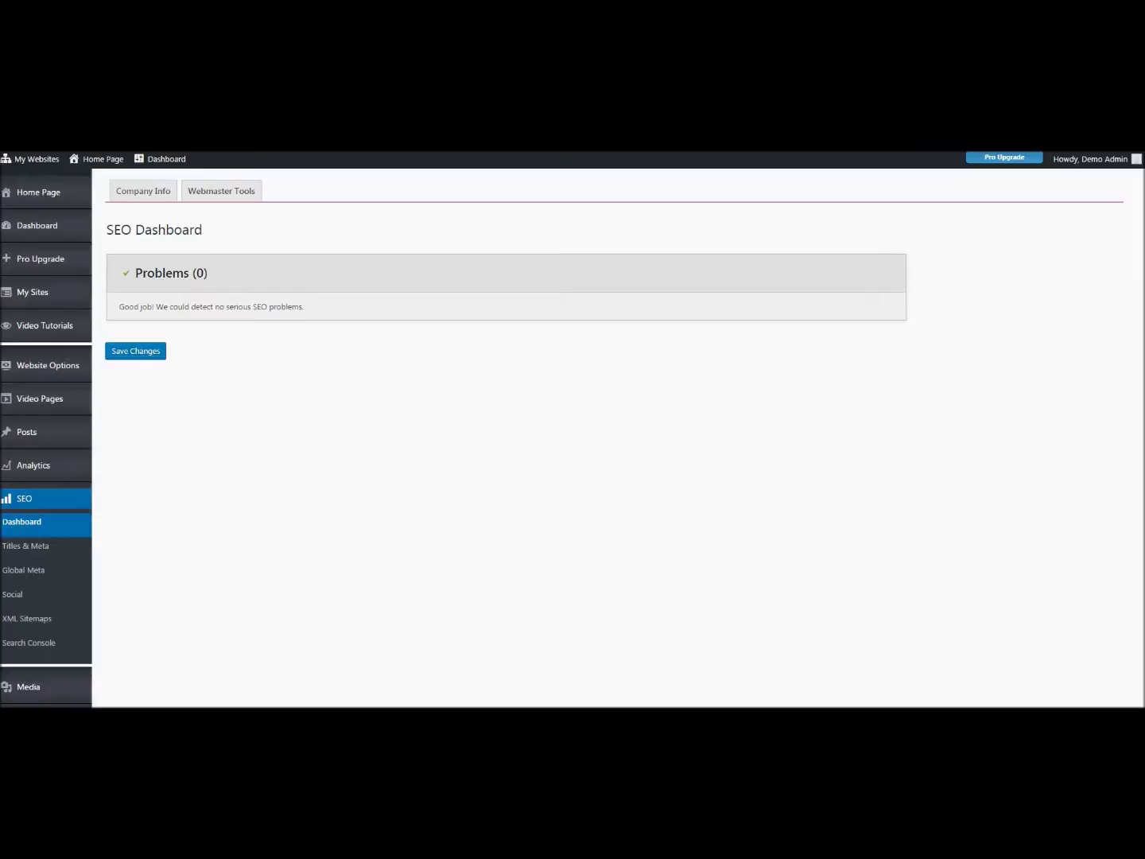
scroll(572, 429, down, 1)
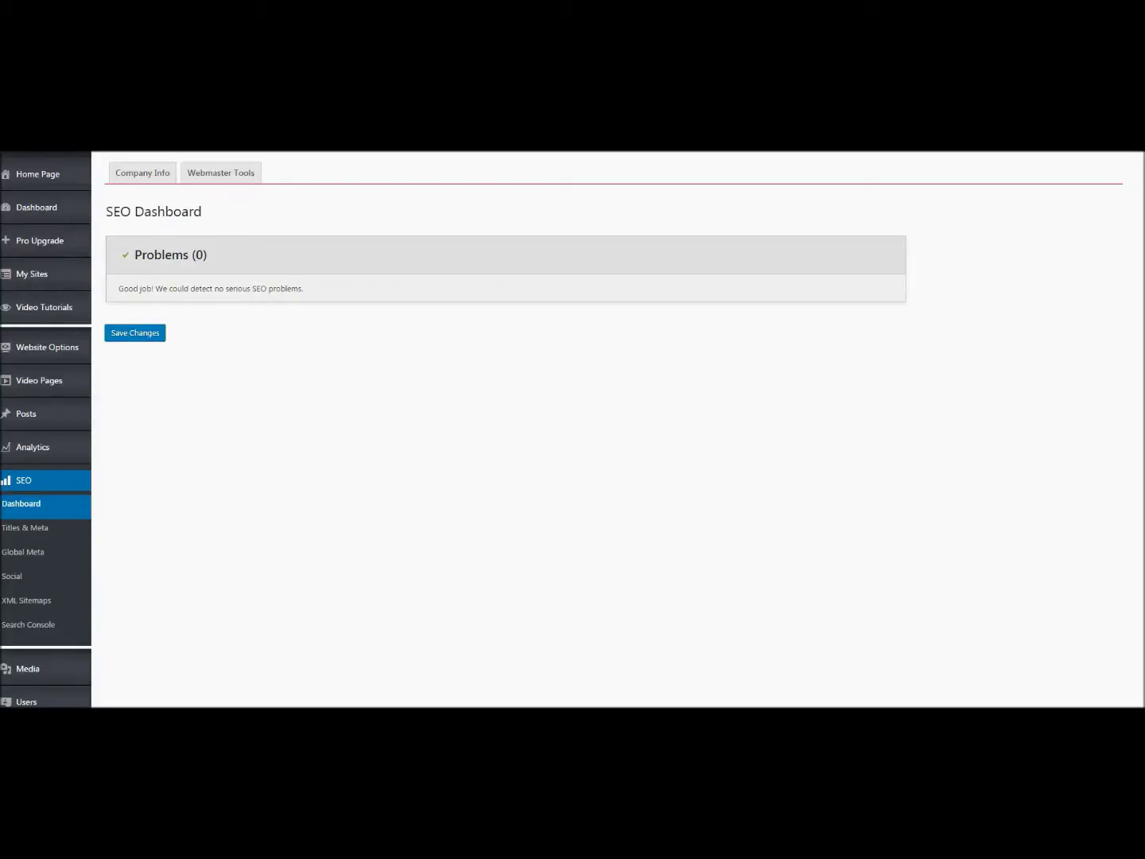
scroll(434, 699, up, 1)
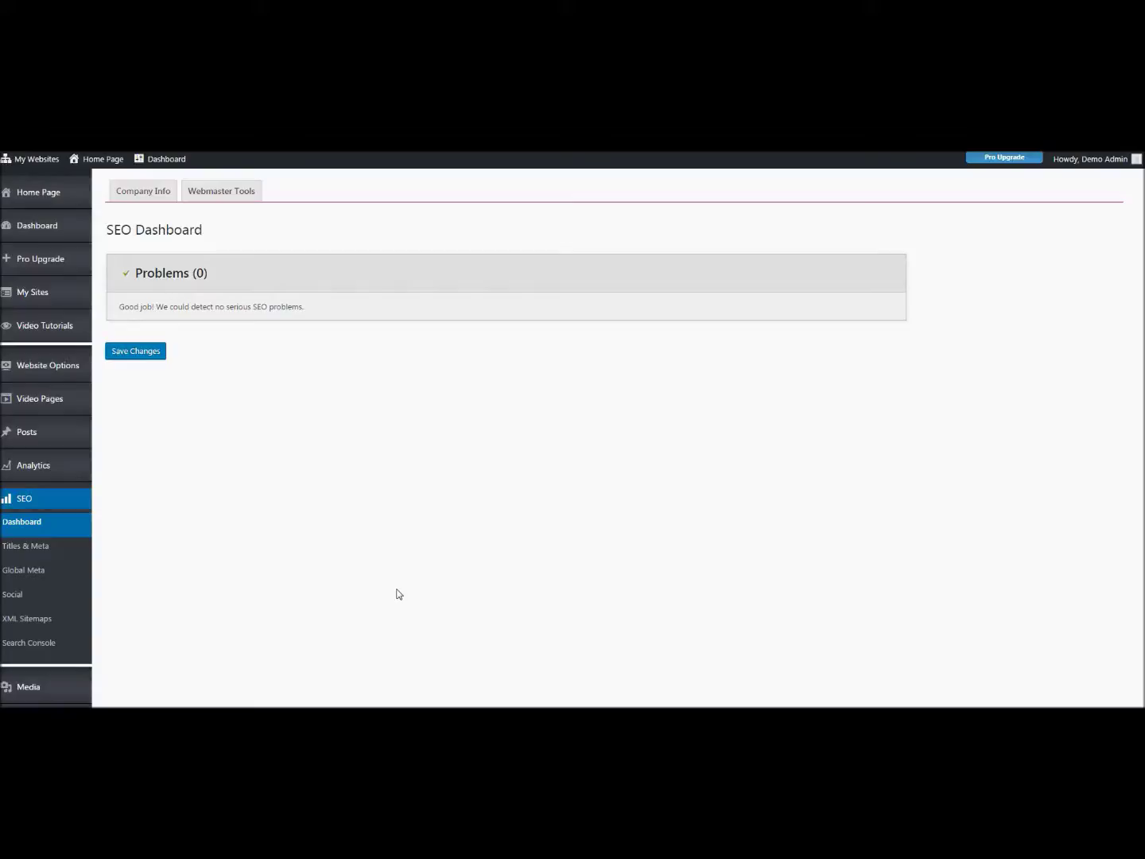
Open the company information settings of the SEO dashboard to view the website name and company details
click(224, 426)
click(156, 199)
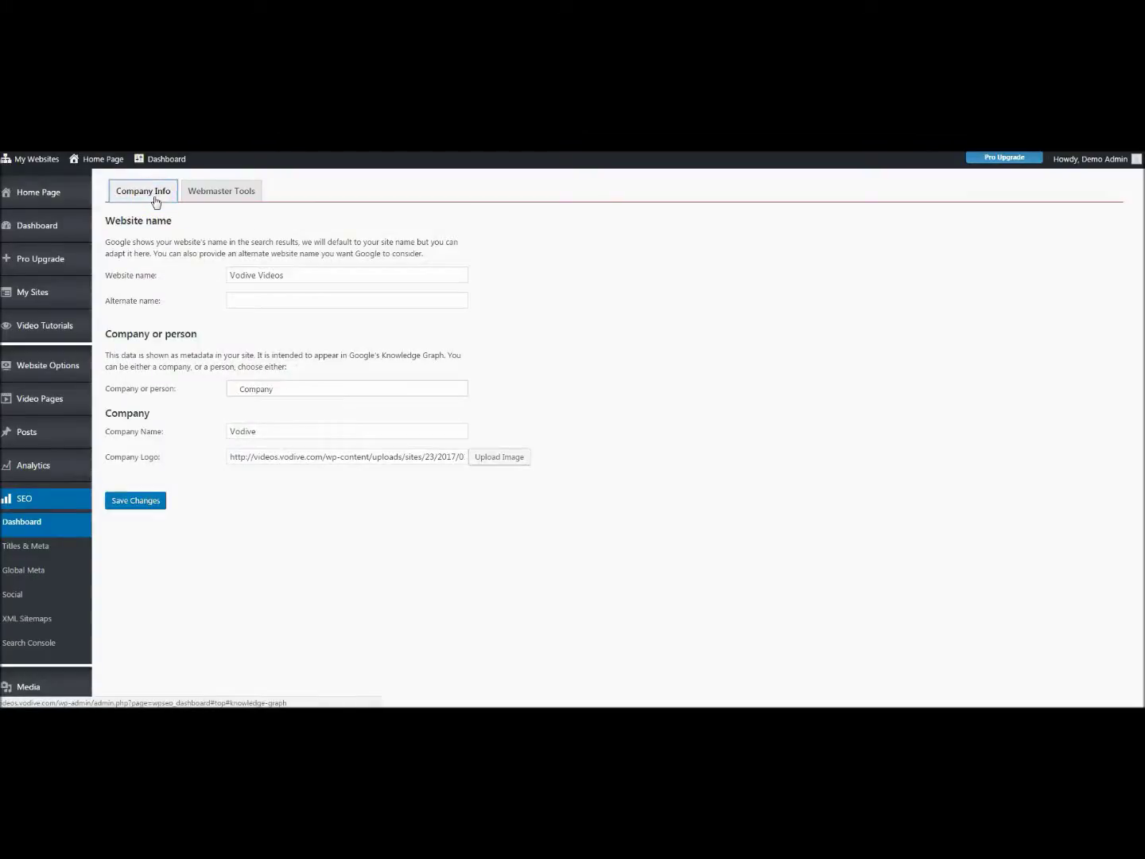
click(176, 296)
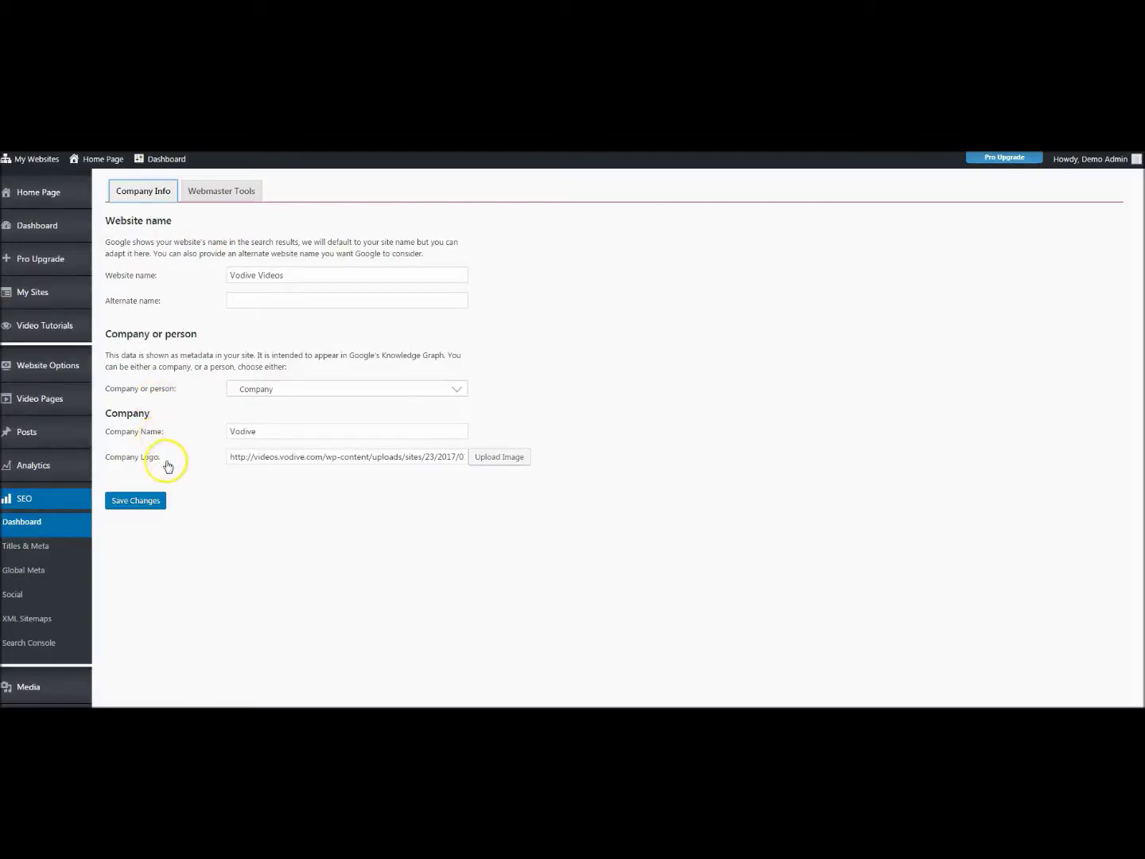
Switch the Company or person setting to Person and back to Company
click(281, 389)
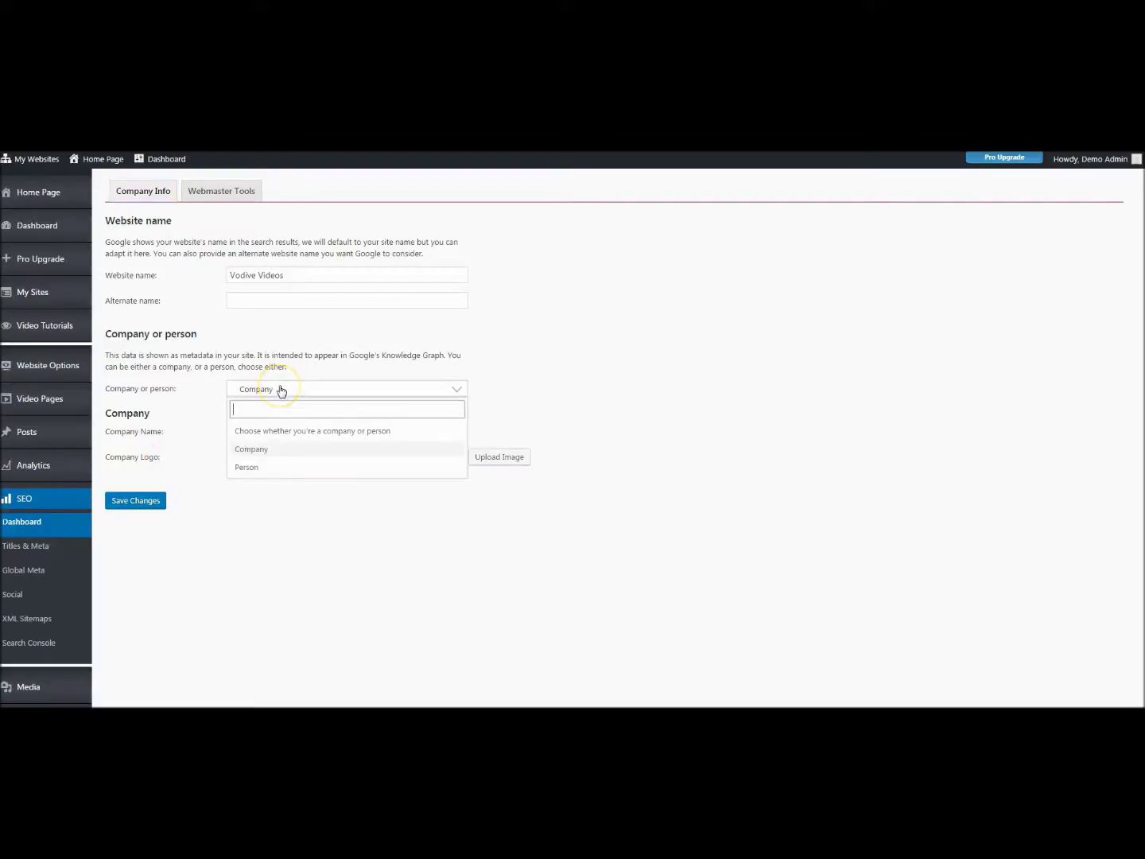
click(274, 469)
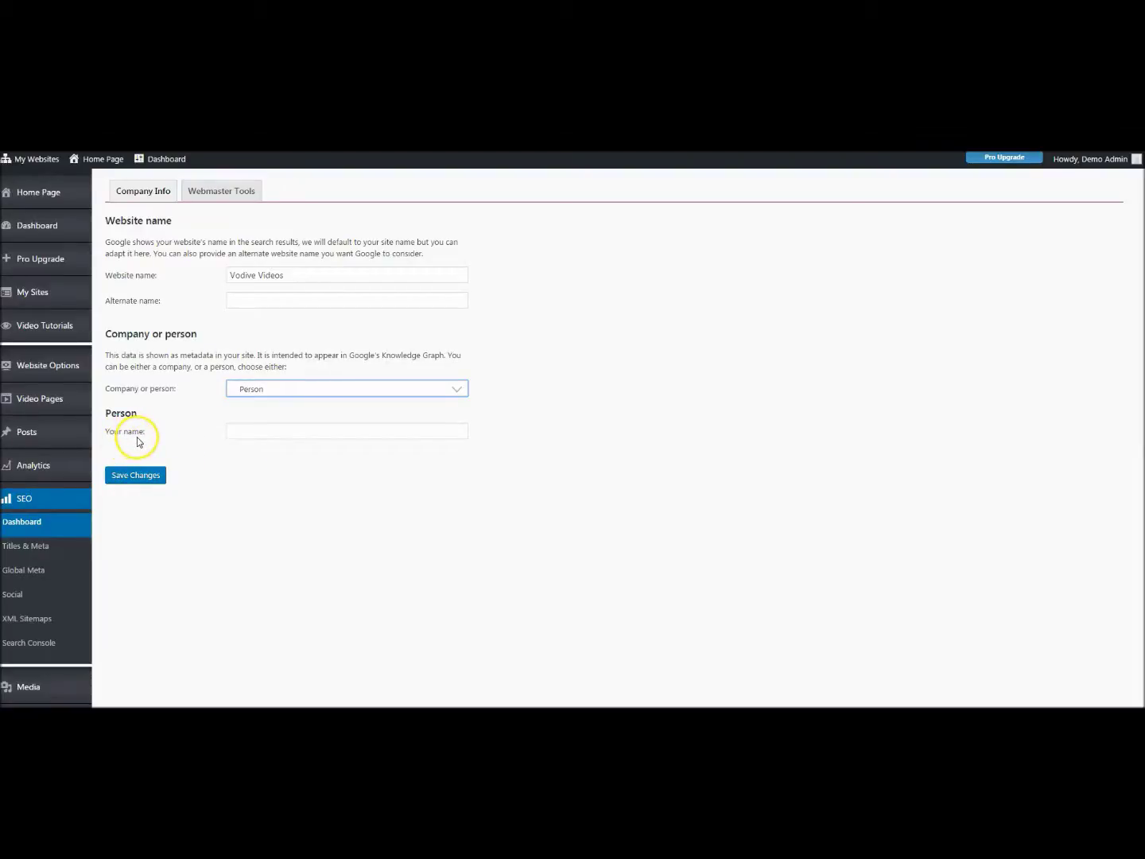
key(Up)
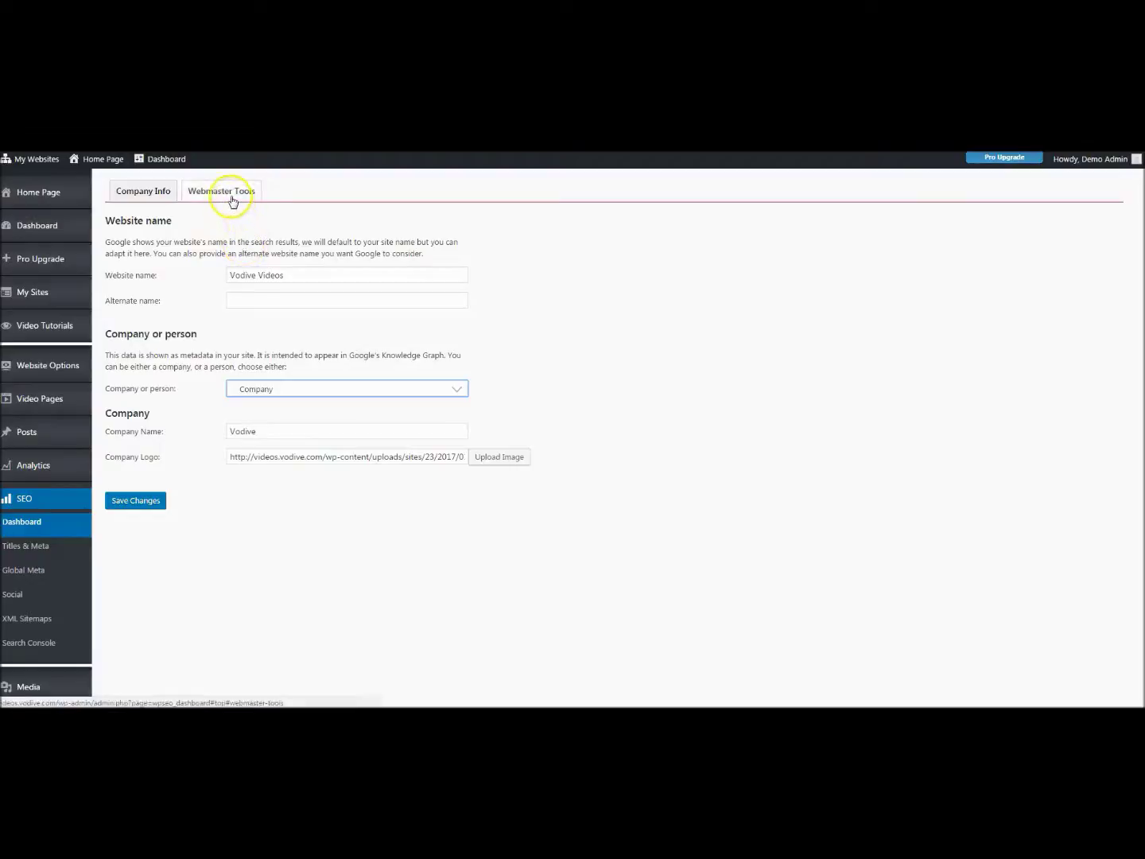
View the Webmaster Tools settings and open the Titles & Meta editor listing the site's pages
click(232, 199)
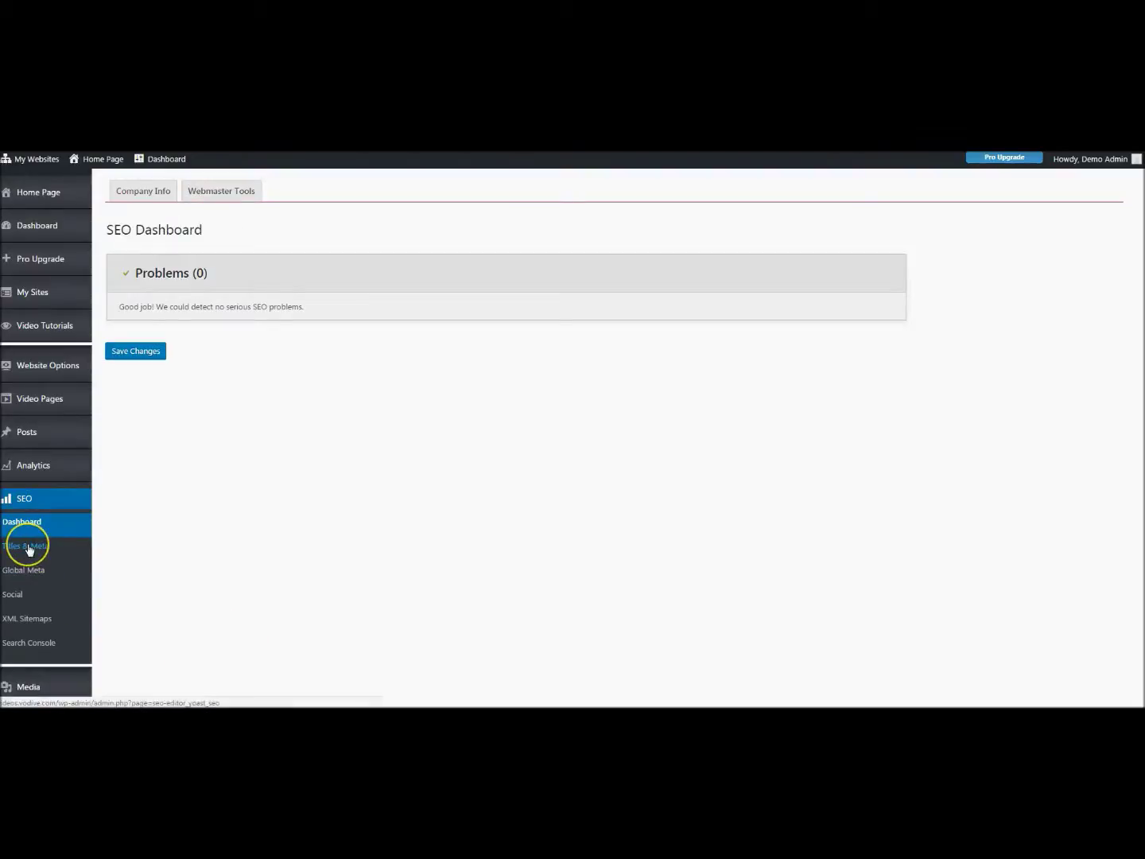
click(333, 232)
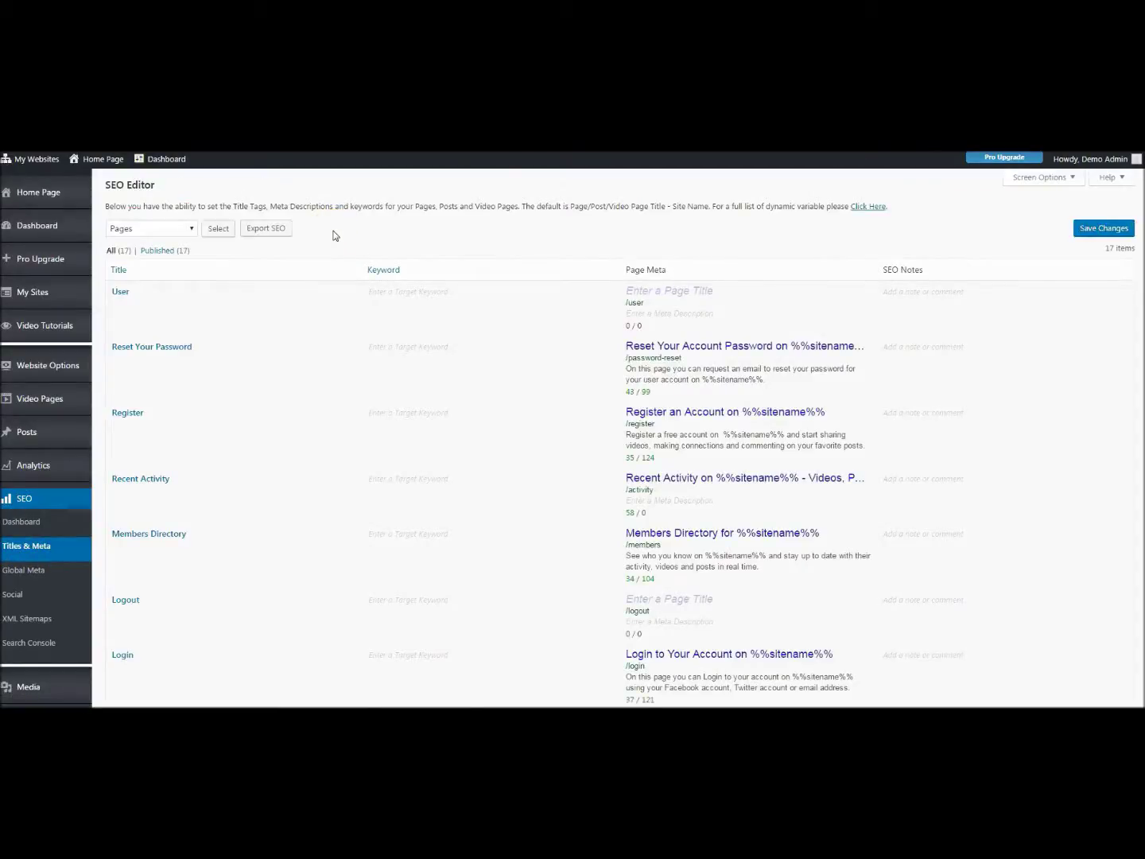
click(347, 229)
mouse_move(275, 309)
click(590, 312)
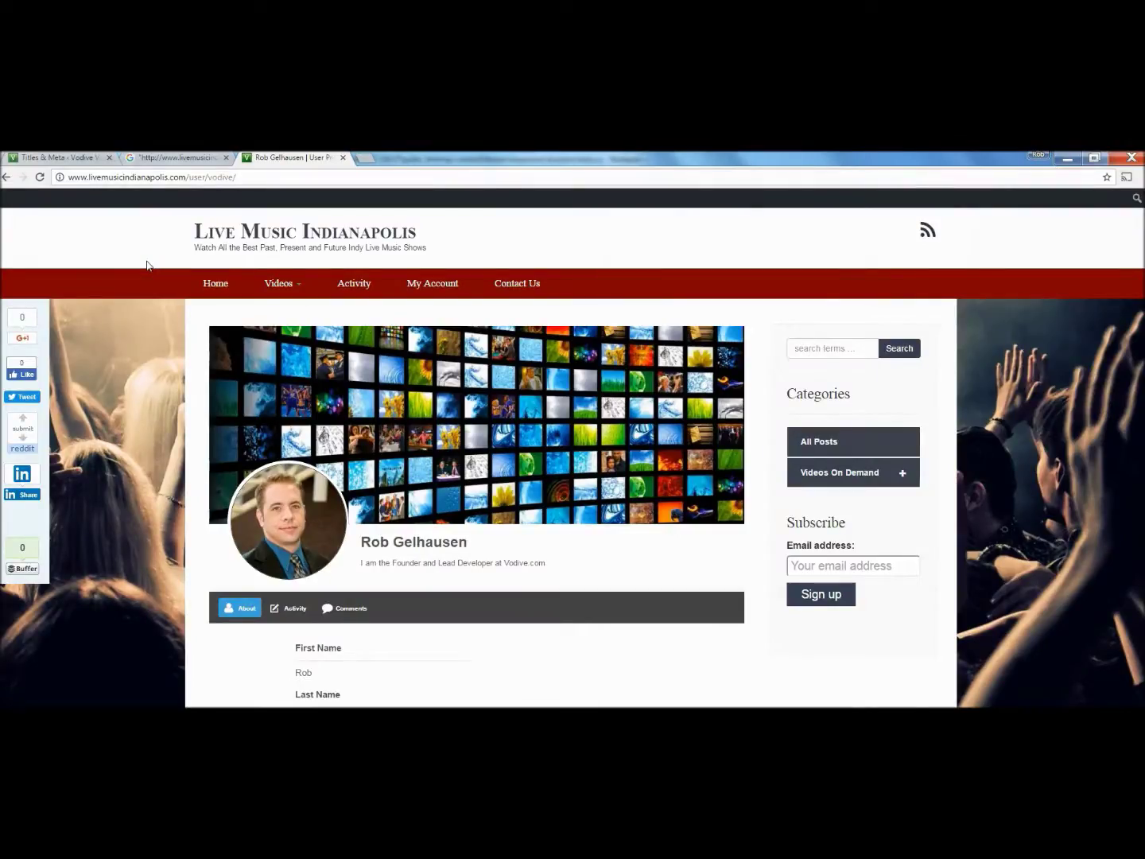
Check how the page title appears on the Live Music Indianapolis user profile, and return to the SEO Editor
click(148, 262)
click(277, 161)
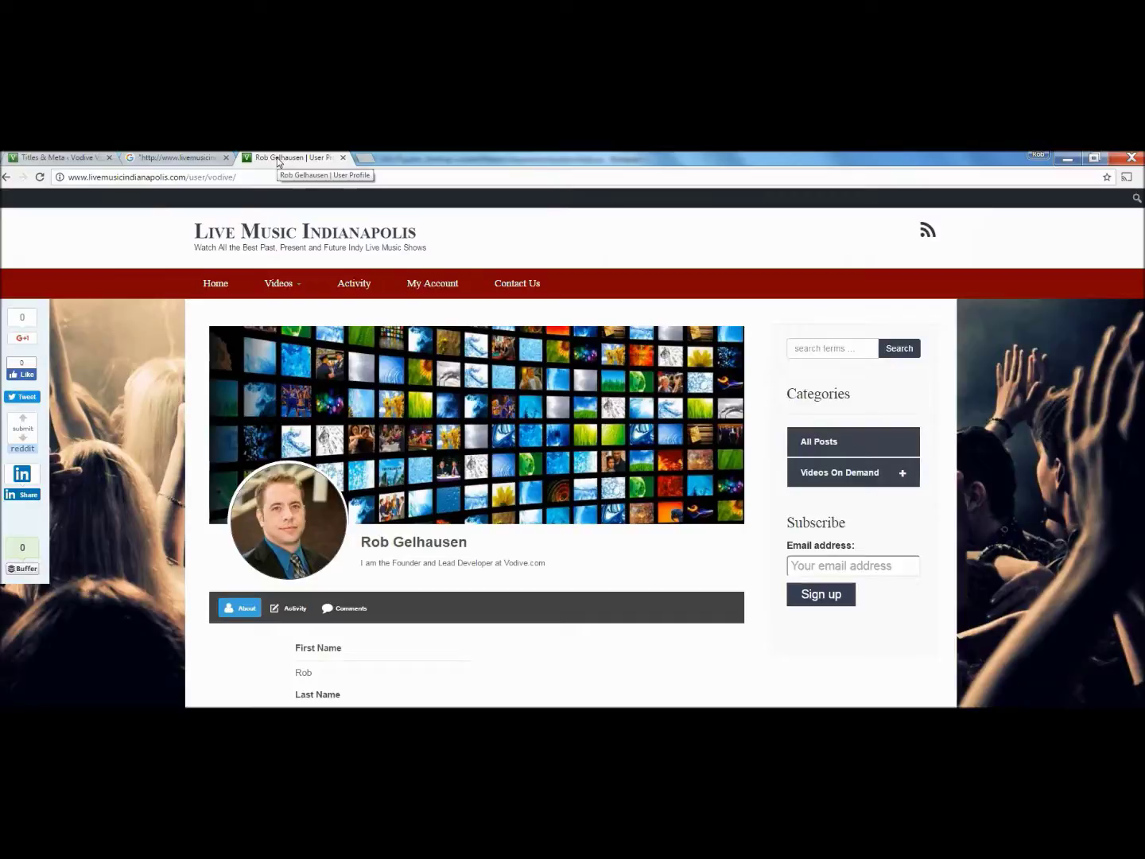
click(59, 157)
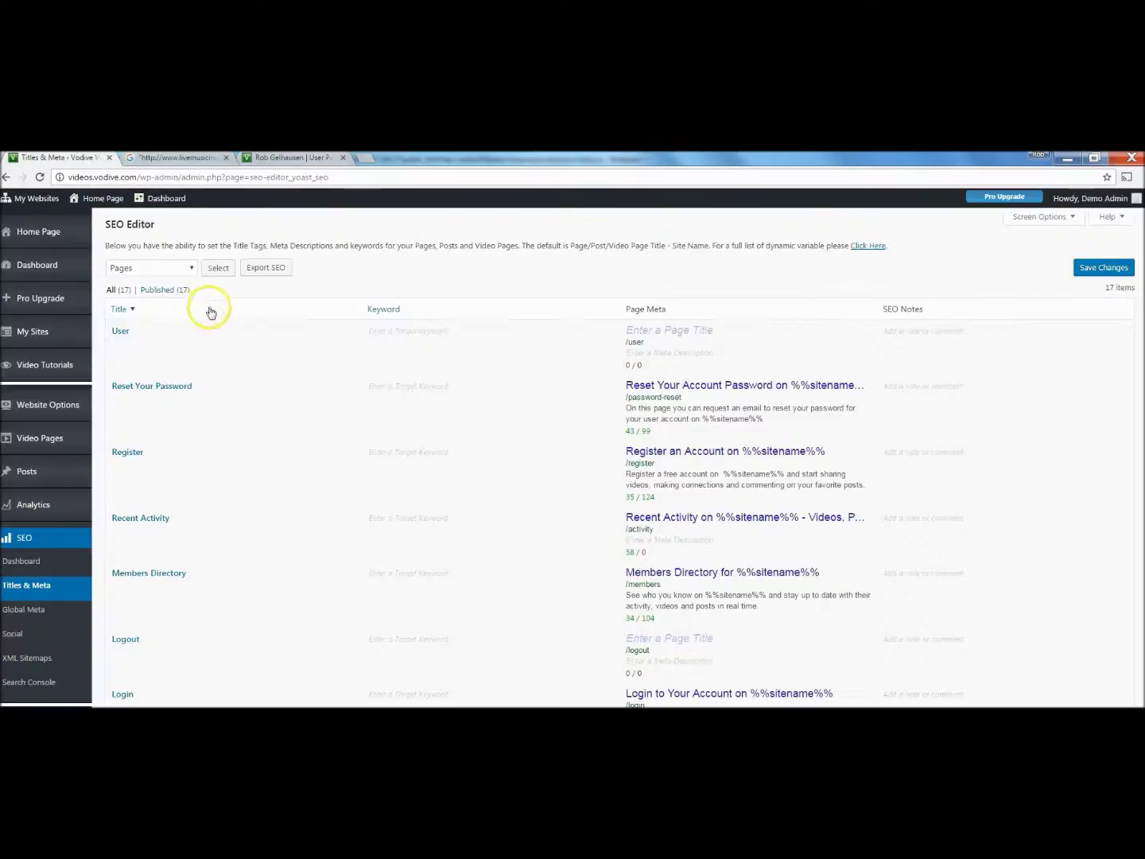
Switch the SEO Editor listing to the Videos post type
click(172, 270)
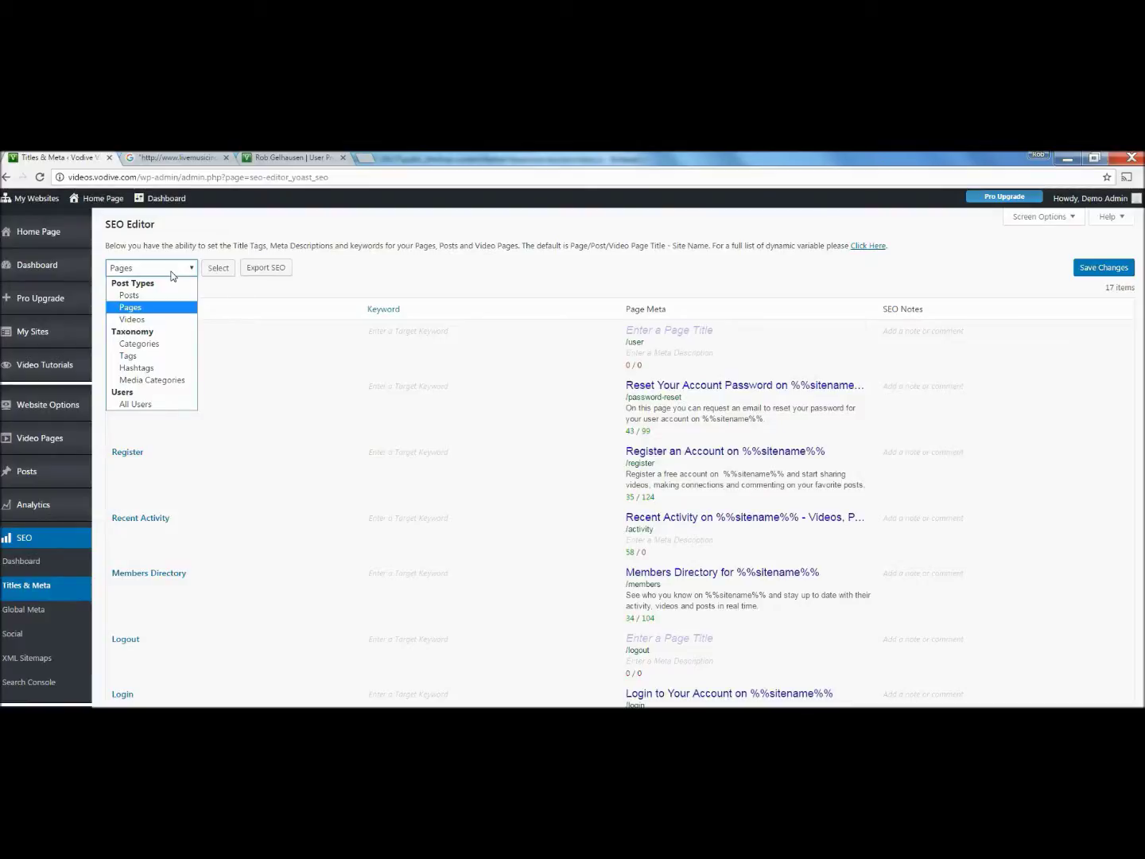
click(163, 319)
click(218, 268)
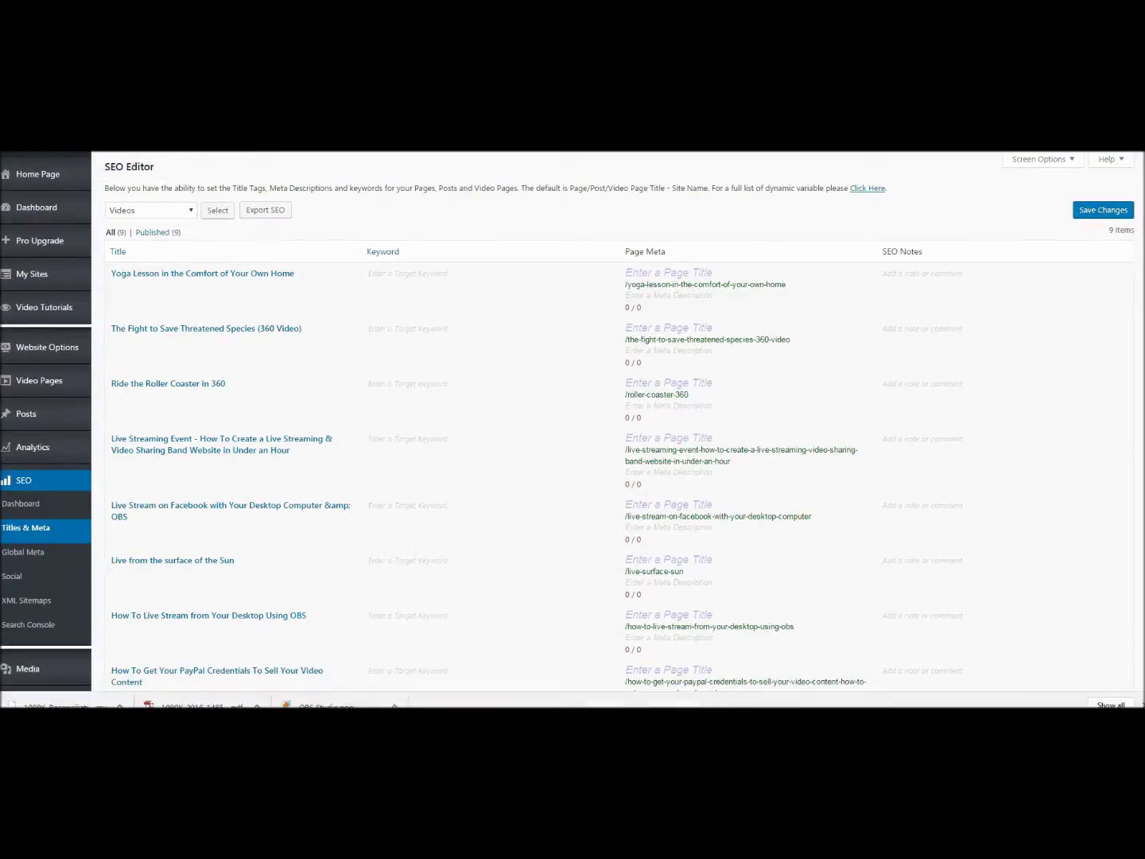
Open the Global Meta settings and show the homepage title and meta description templates
click(205, 700)
click(24, 552)
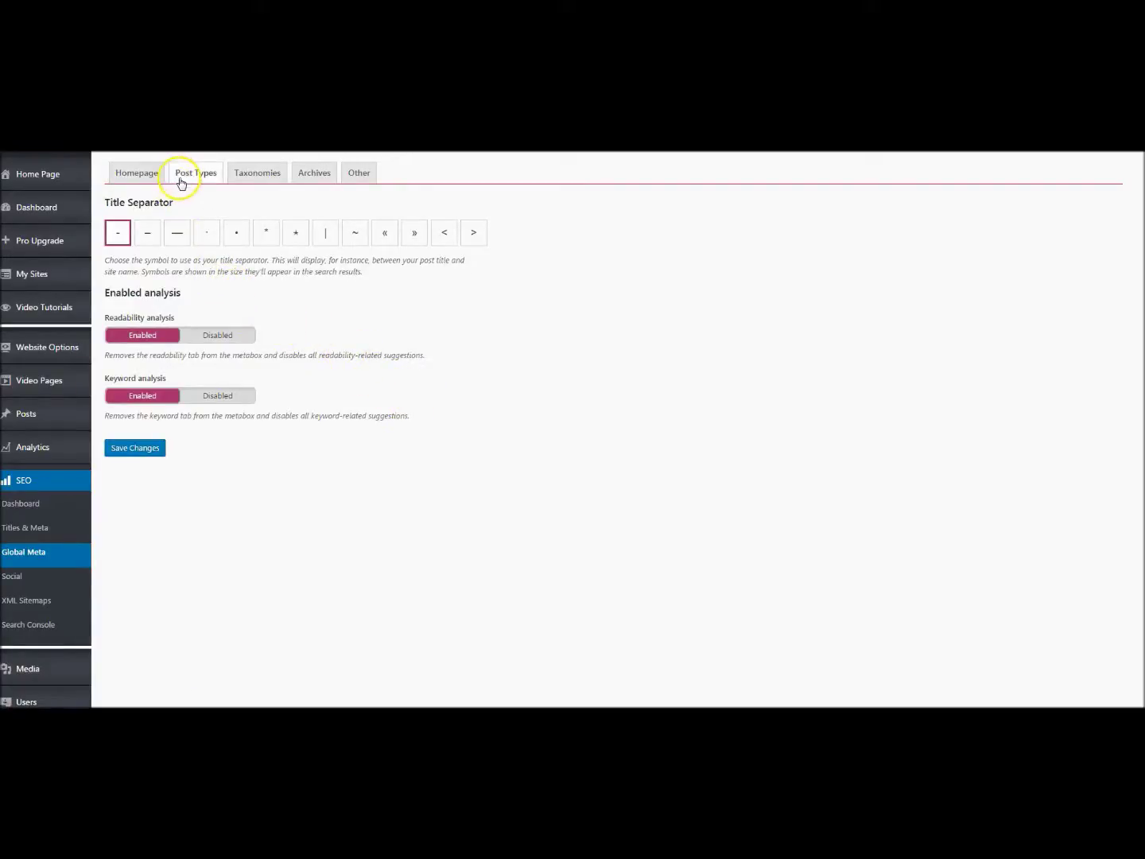
click(152, 174)
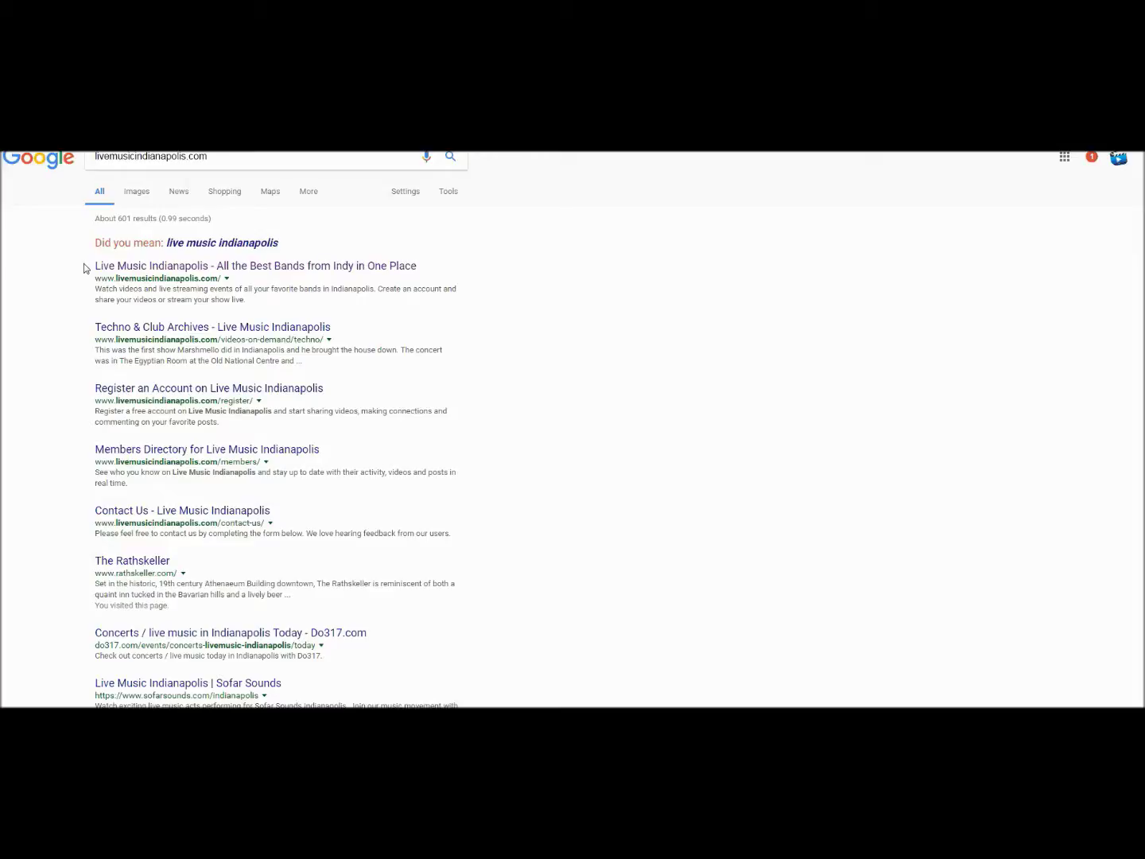
Examine the Live Music Indianapolis listing in the Google results, view its home page and go back
click(78, 294)
click(481, 275)
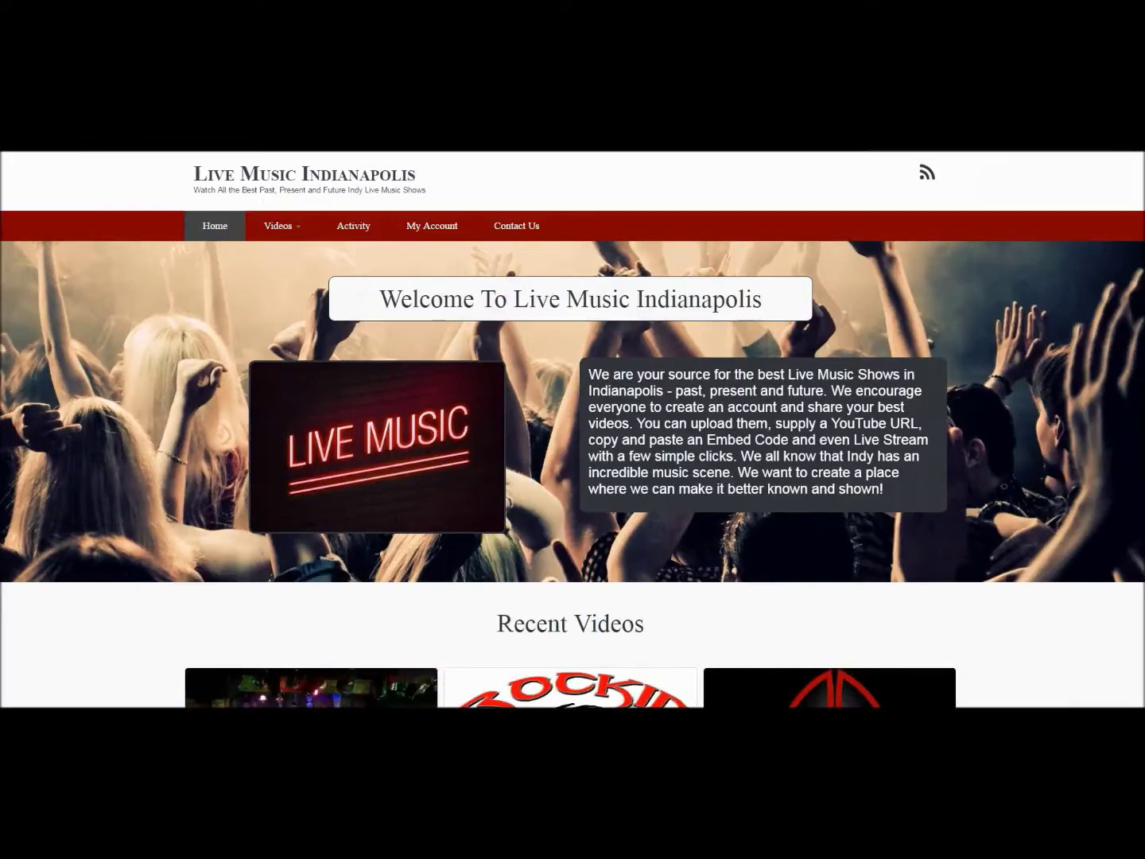
key(alt+Left)
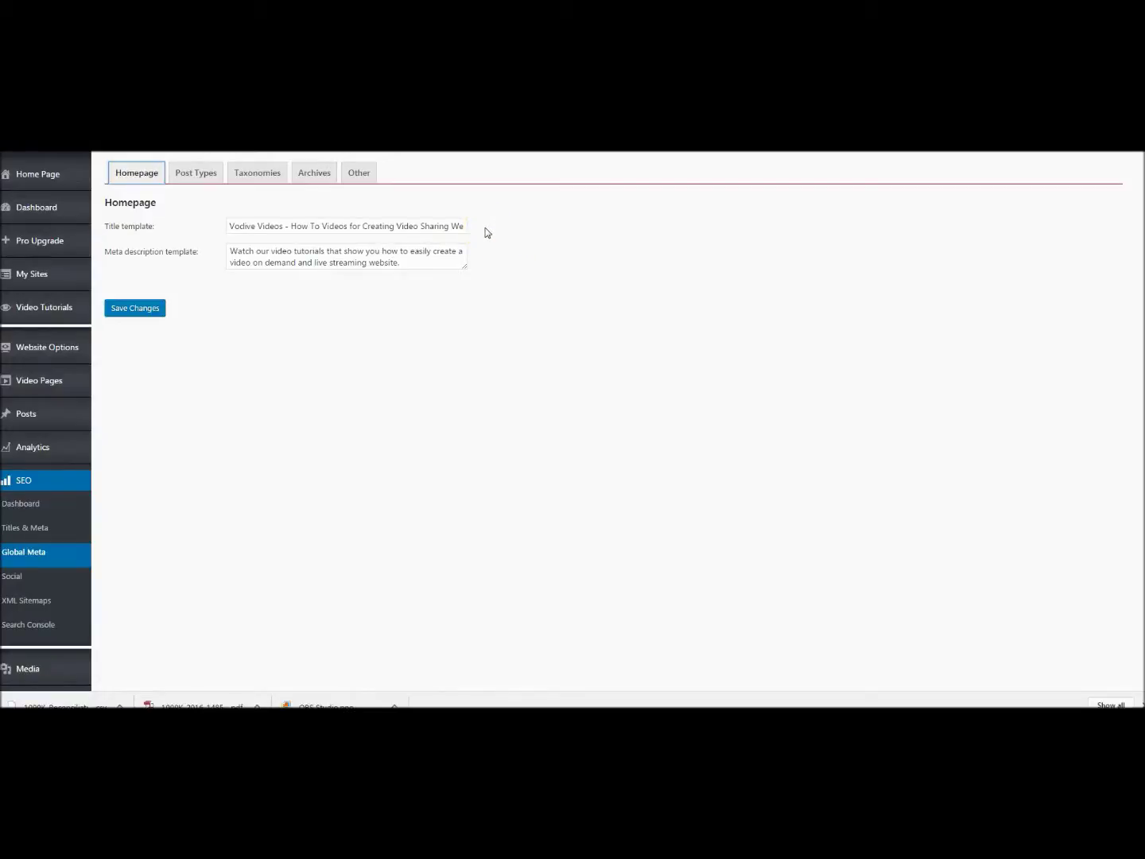
Review the Global Meta title and description templates for posts, pages, media and videos
click(480, 242)
click(196, 178)
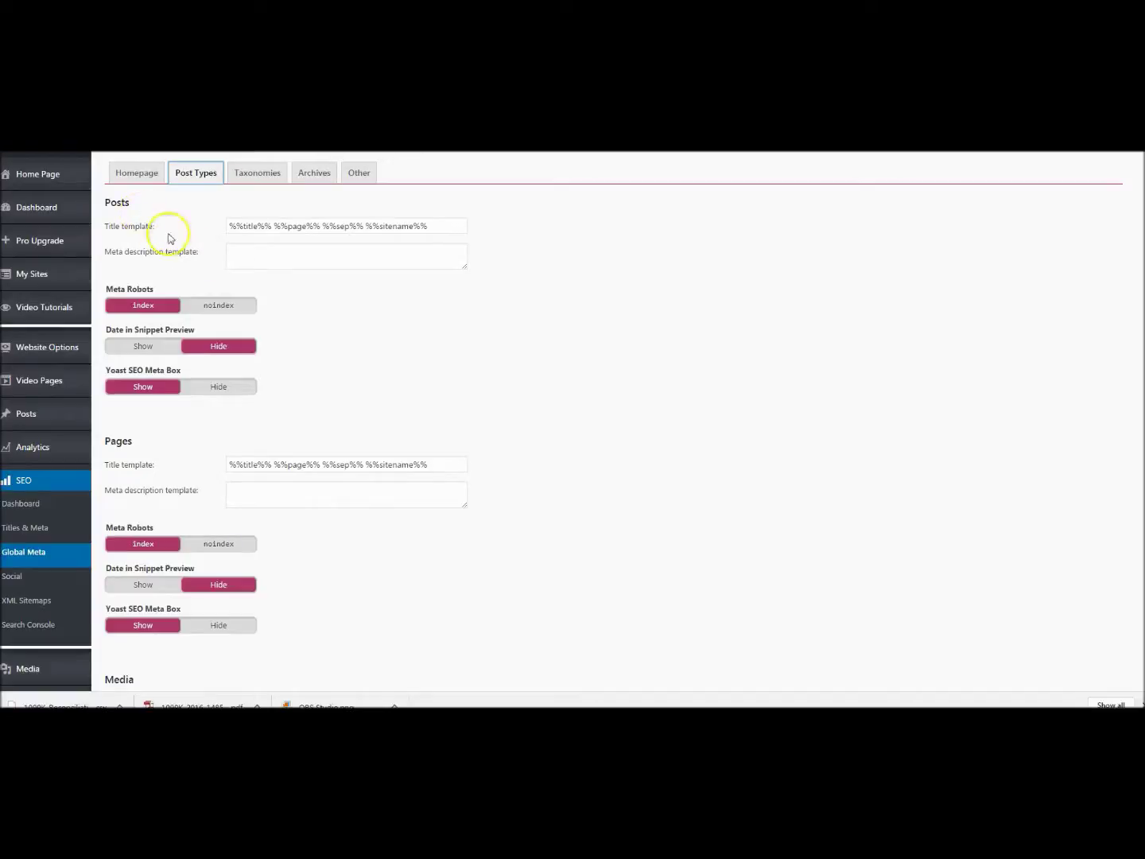
scroll(187, 473, down, 2)
scroll(177, 470, down, 3)
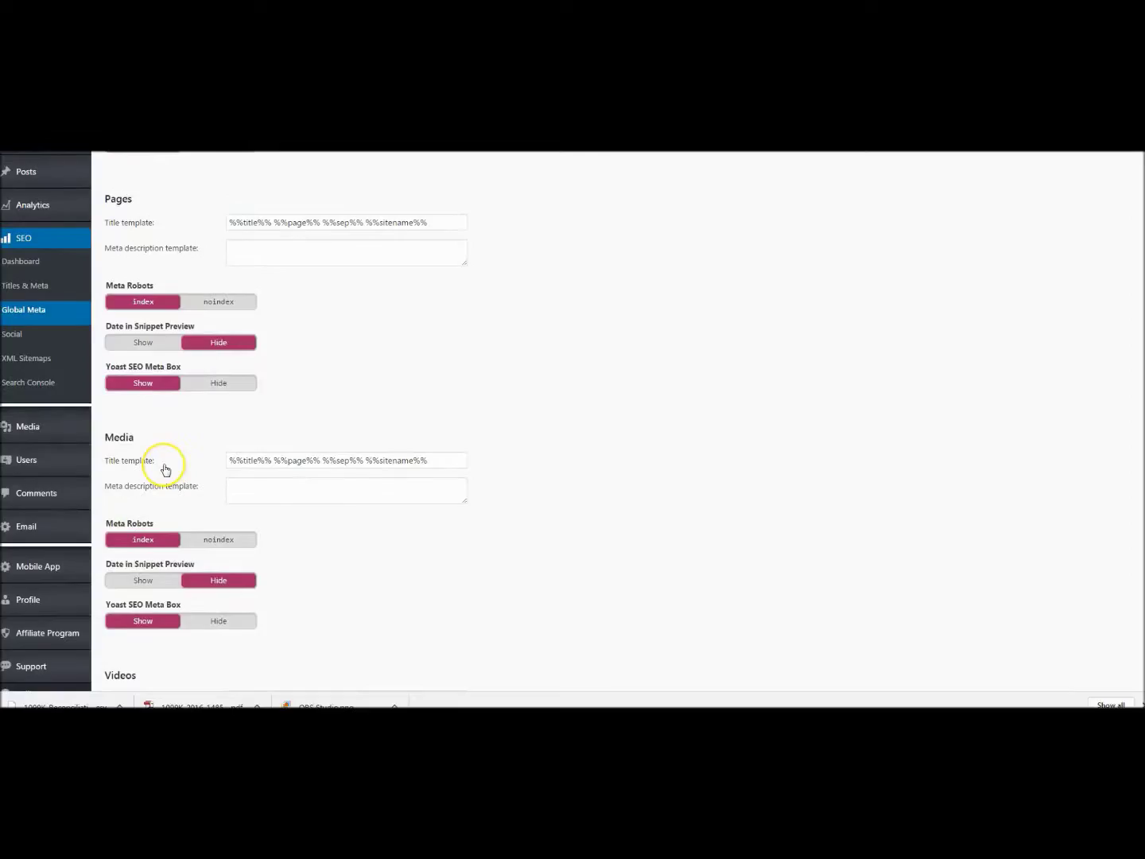
scroll(166, 470, down, 5)
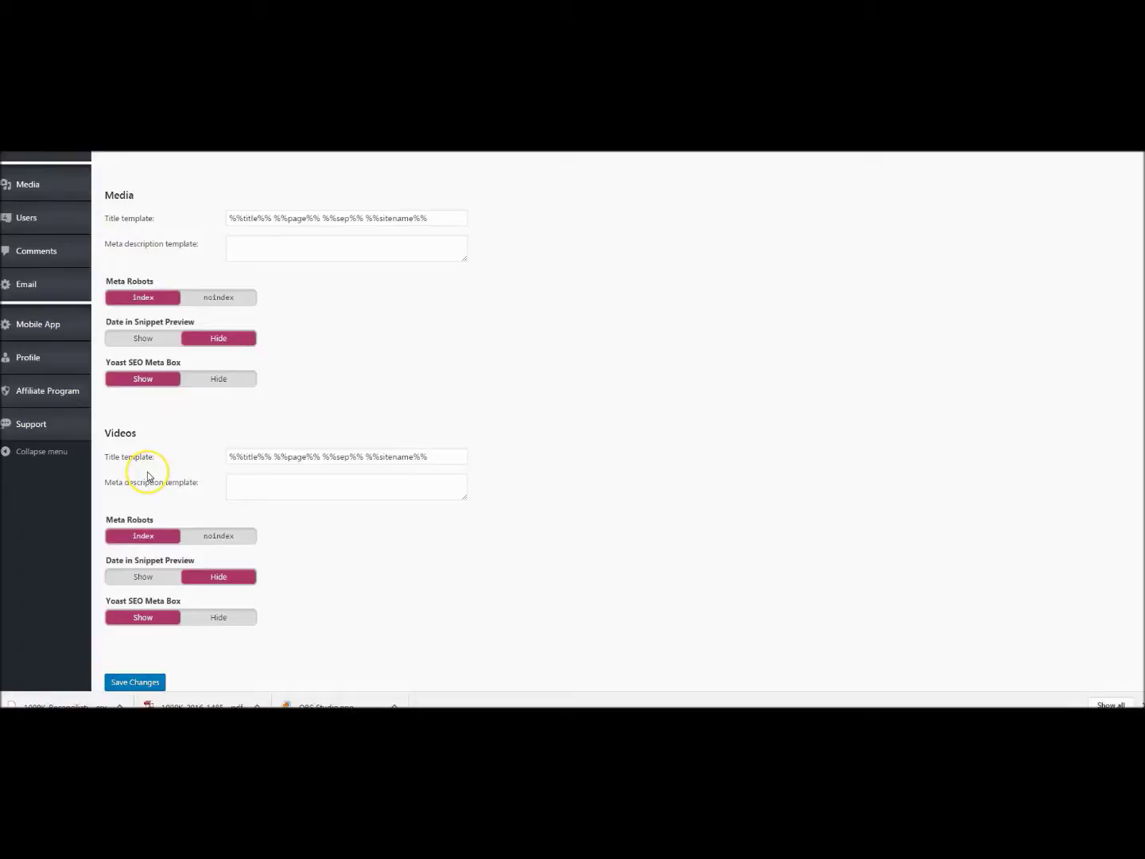
scroll(324, 334, up, 10)
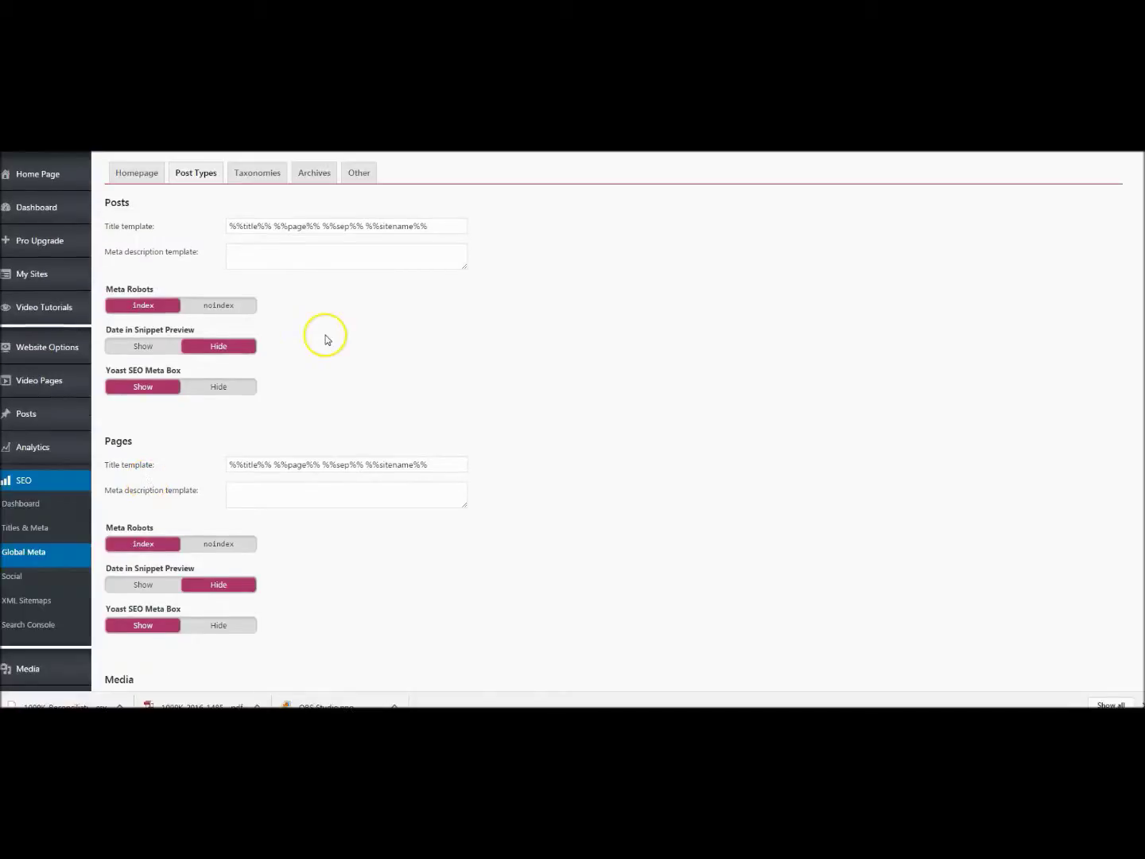
Set the Posts title template to %%title%% and its meta description template to %%excerpt%%
click(325, 339)
drag(271, 226, 217, 226)
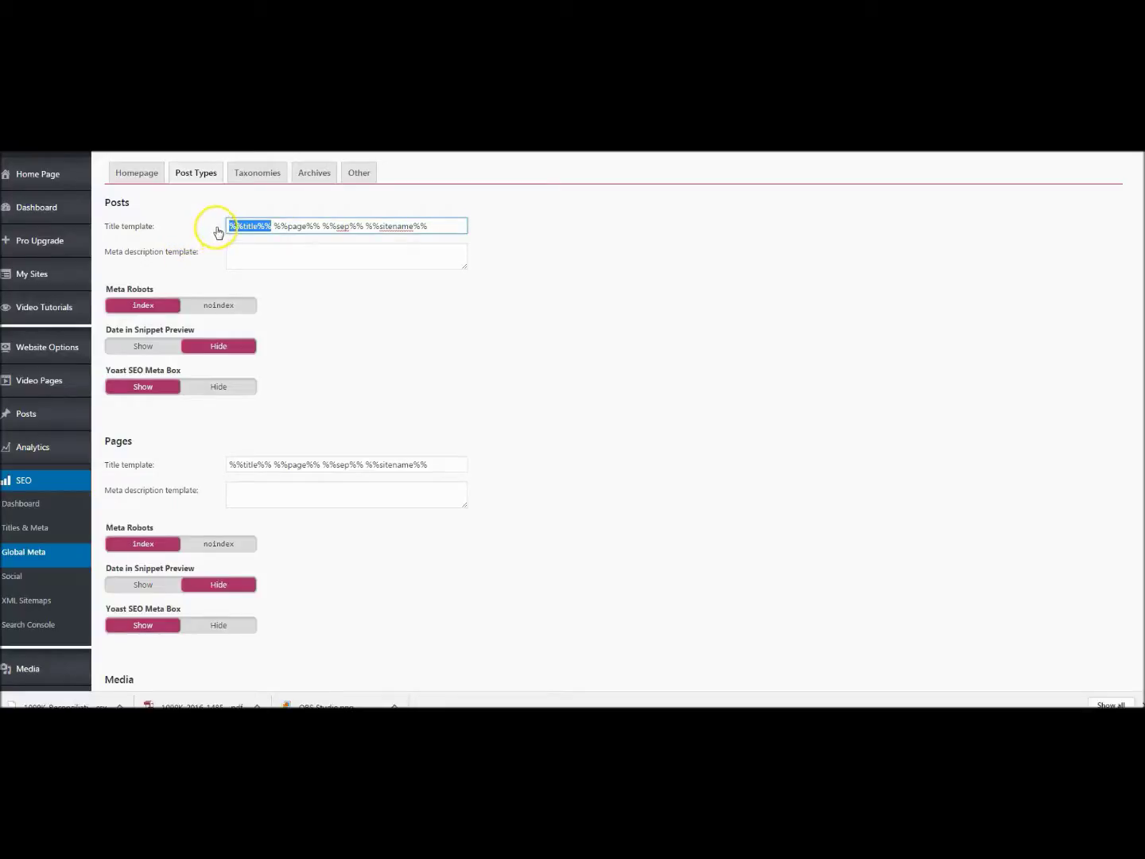
click(340, 291)
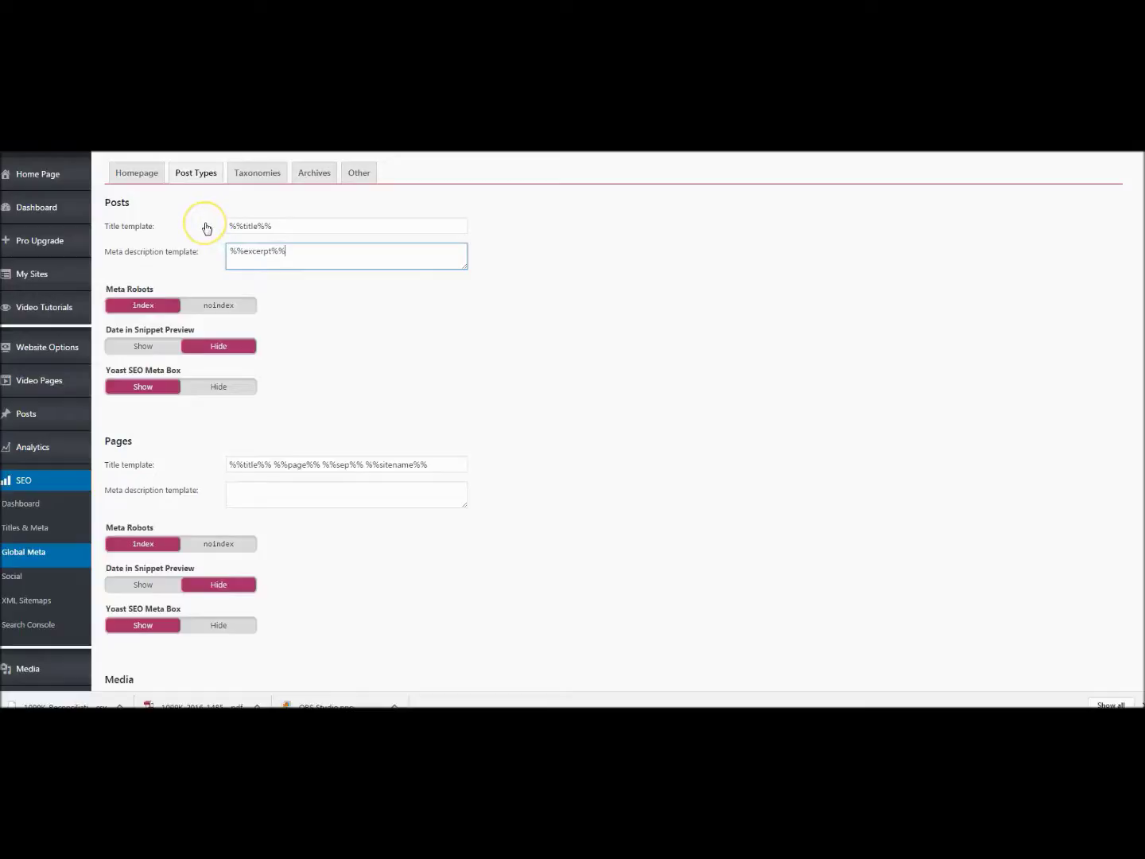
Consult the article listing the dynamic variables available for titles and meta descriptions
click(232, 259)
click(110, 522)
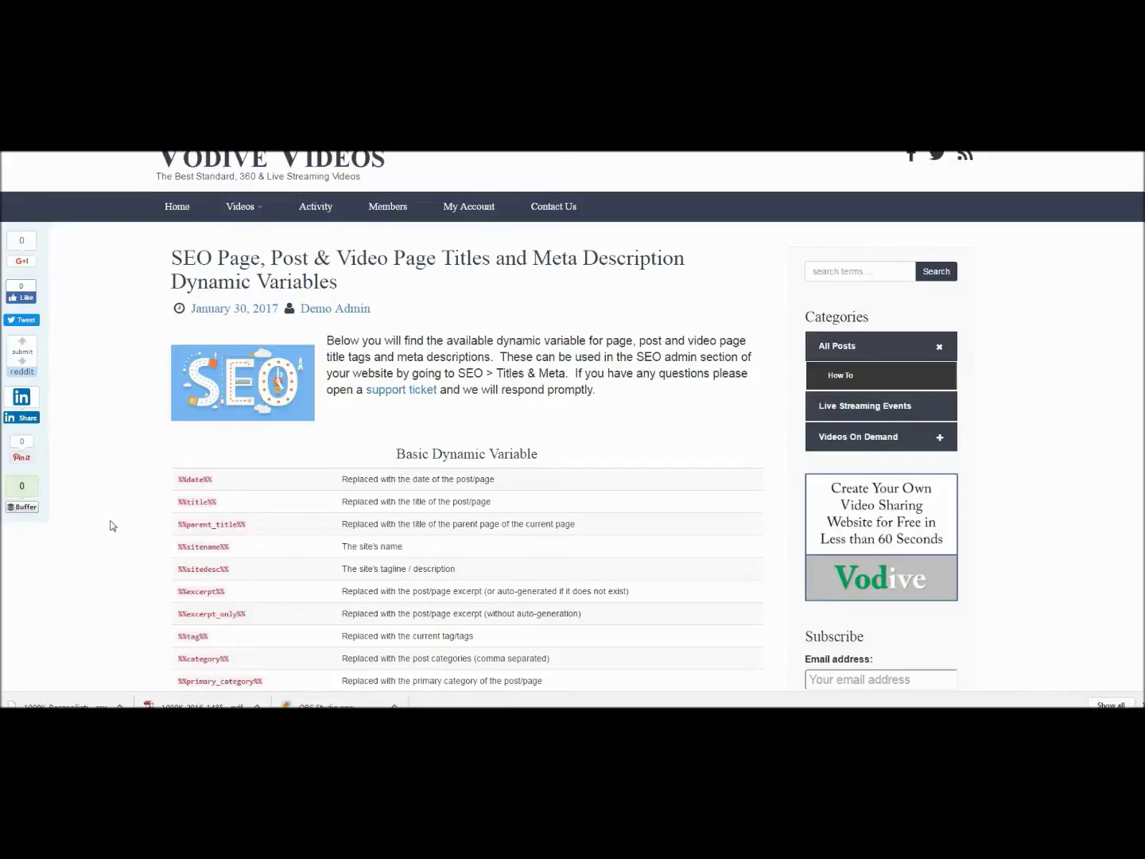
scroll(112, 525, down, 3)
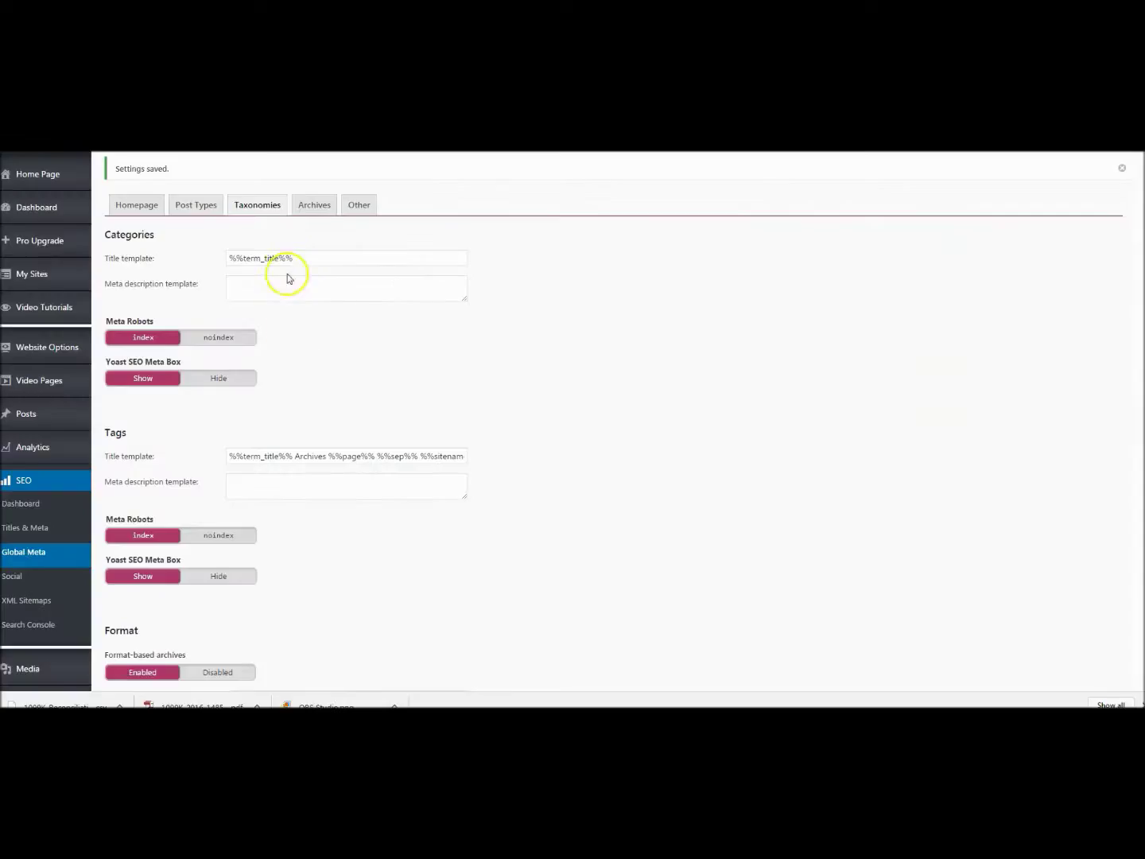
Review the taxonomy templates and robots settings for categories, tags, format, hashtags and media categories
click(271, 209)
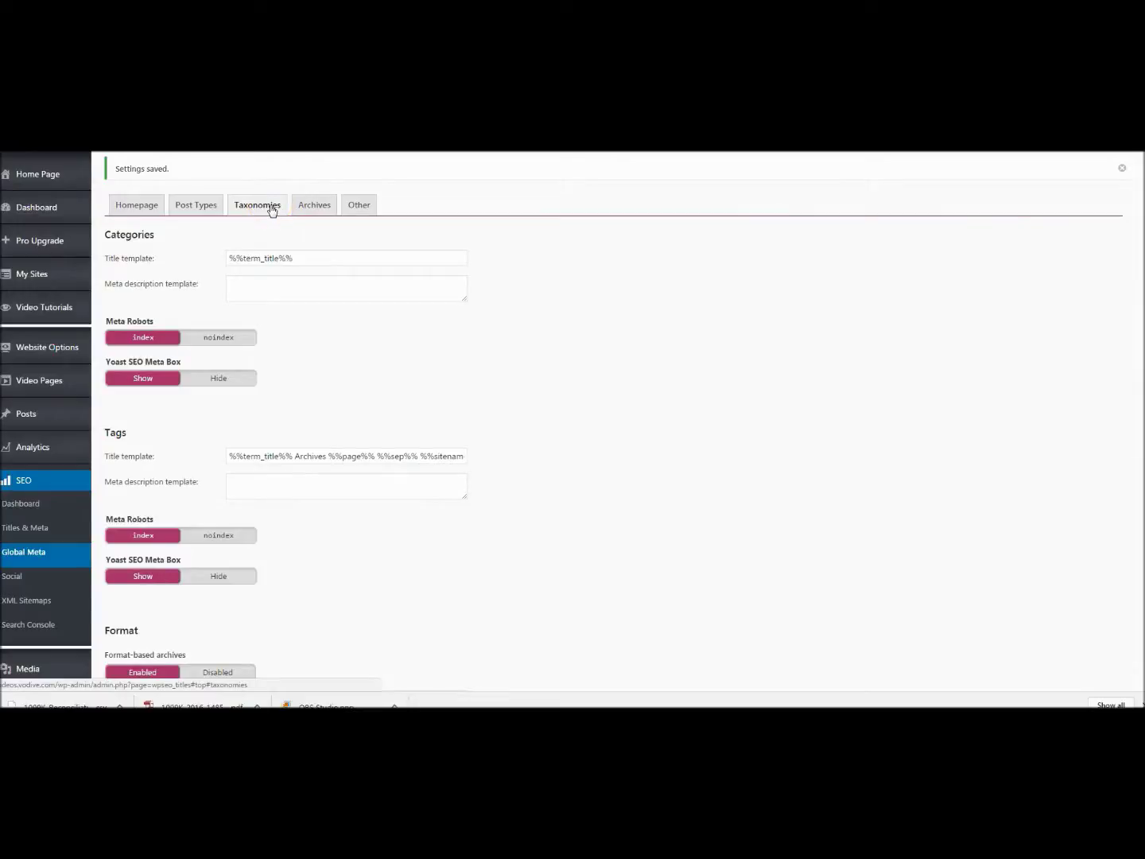
scroll(302, 371, down, 3)
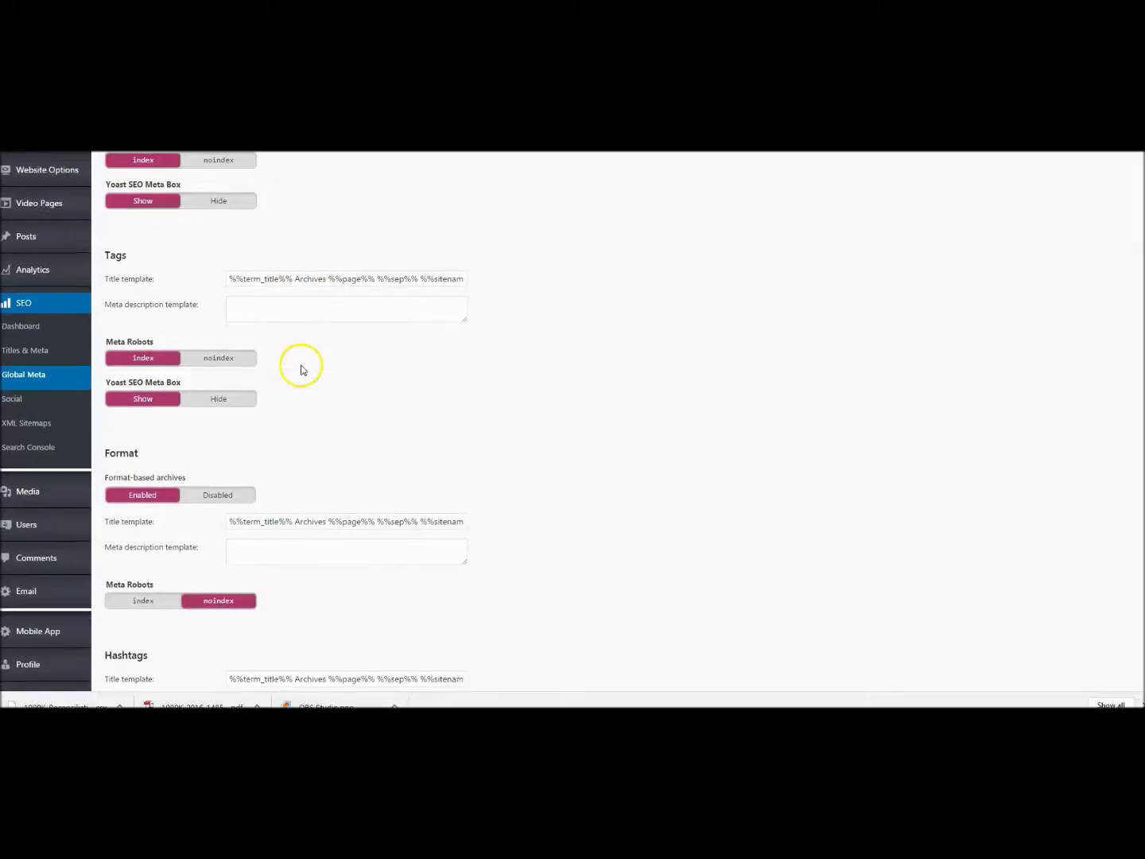
scroll(300, 388, down, 3)
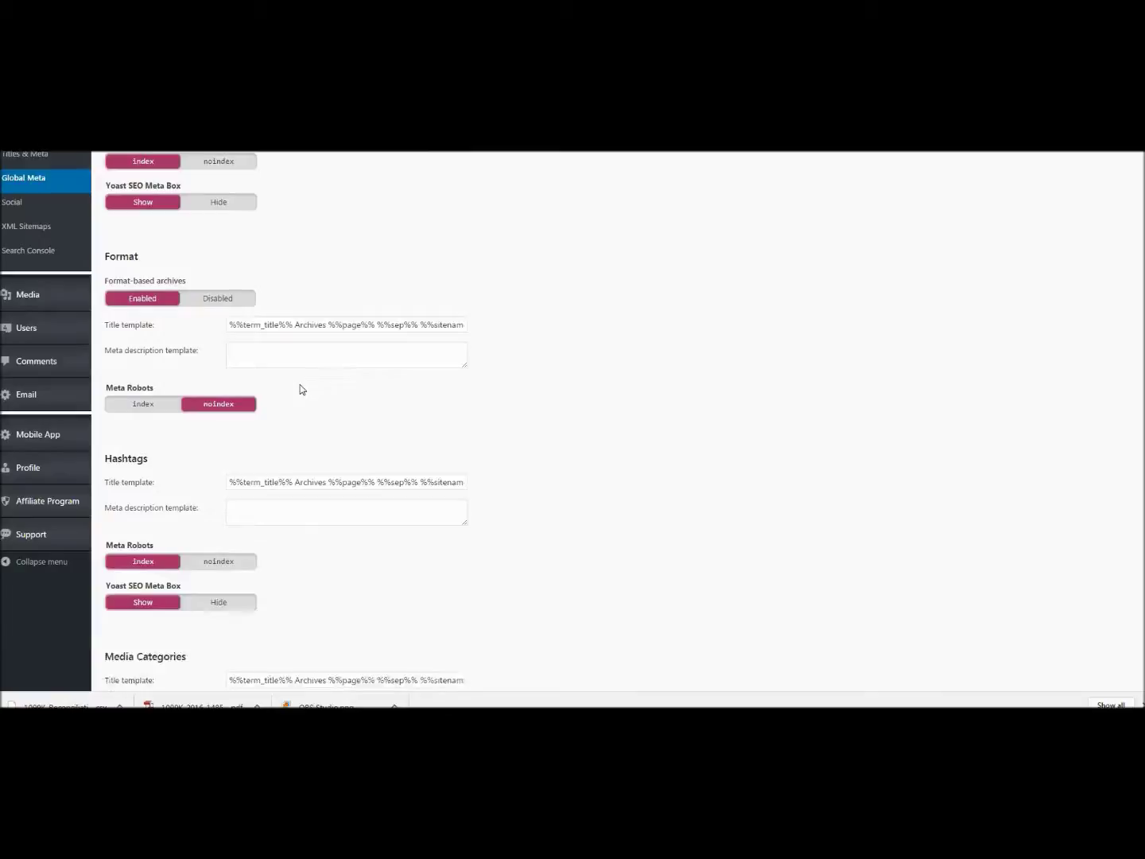
scroll(300, 388, down, 3)
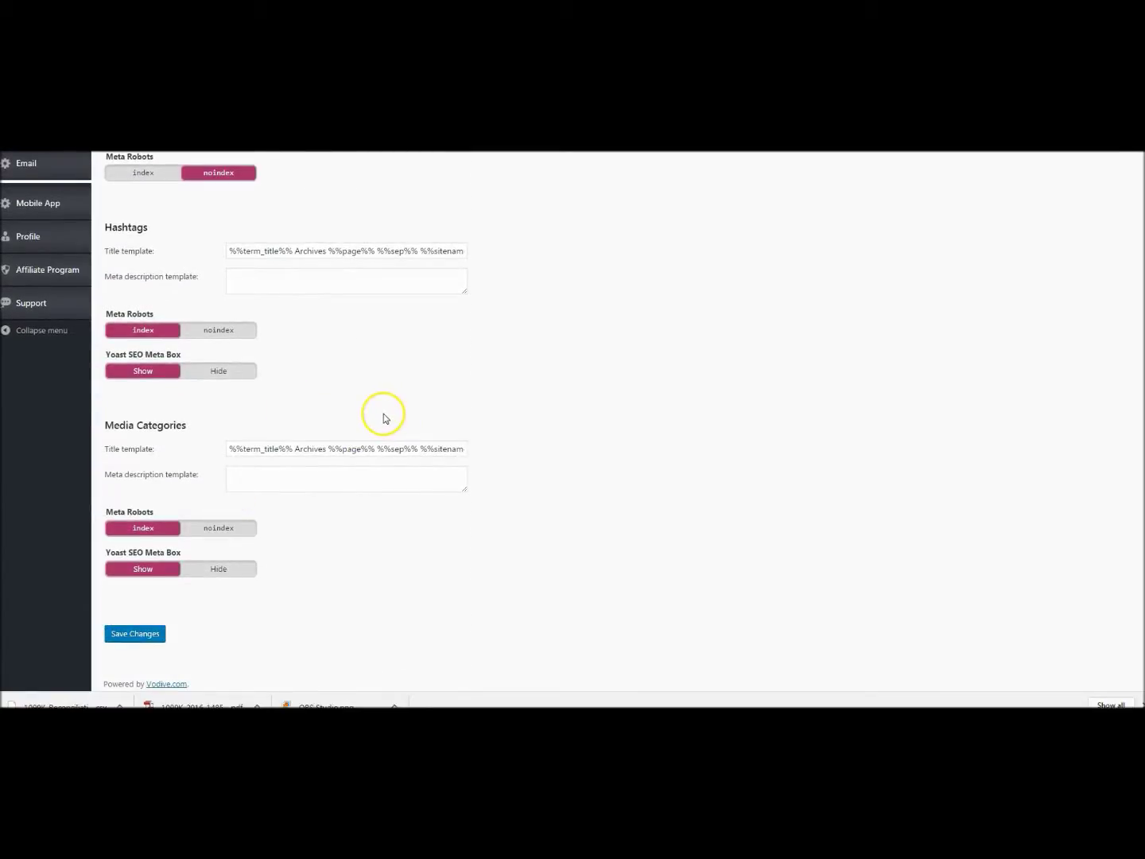
scroll(360, 427, up, 5)
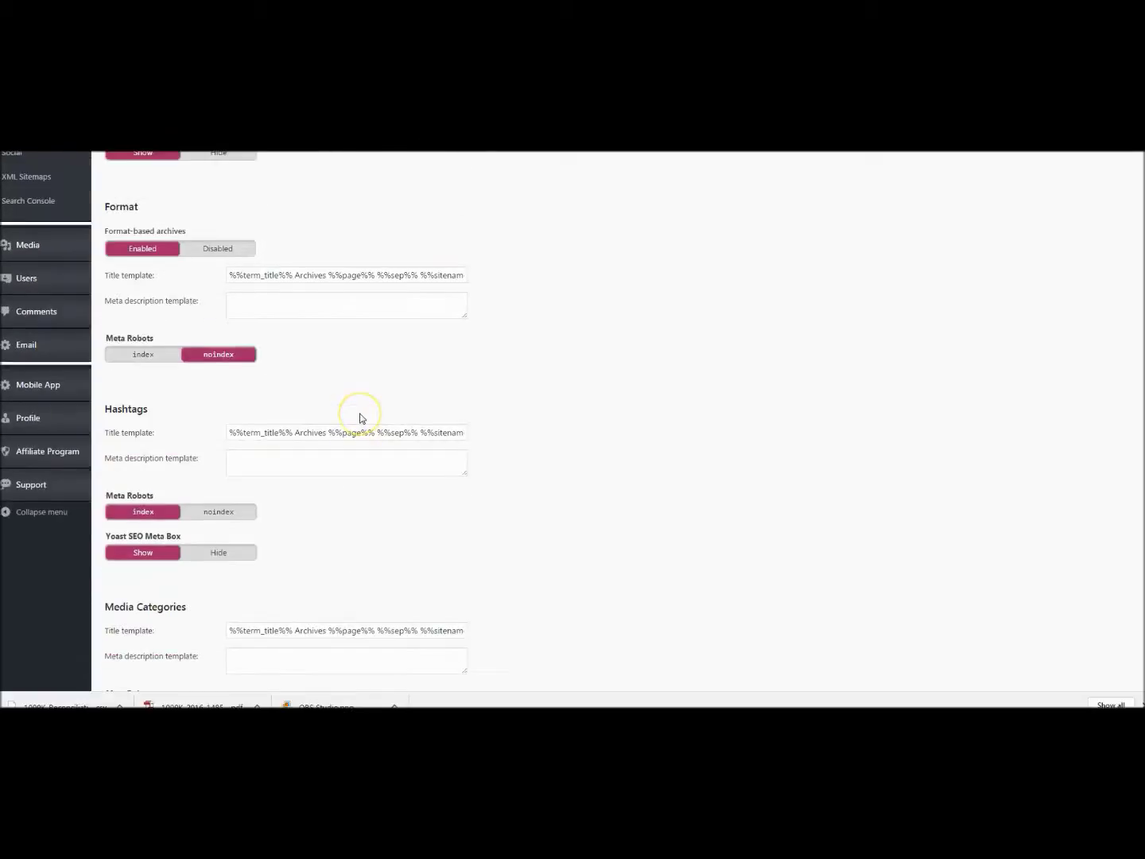
scroll(225, 396, up, 2)
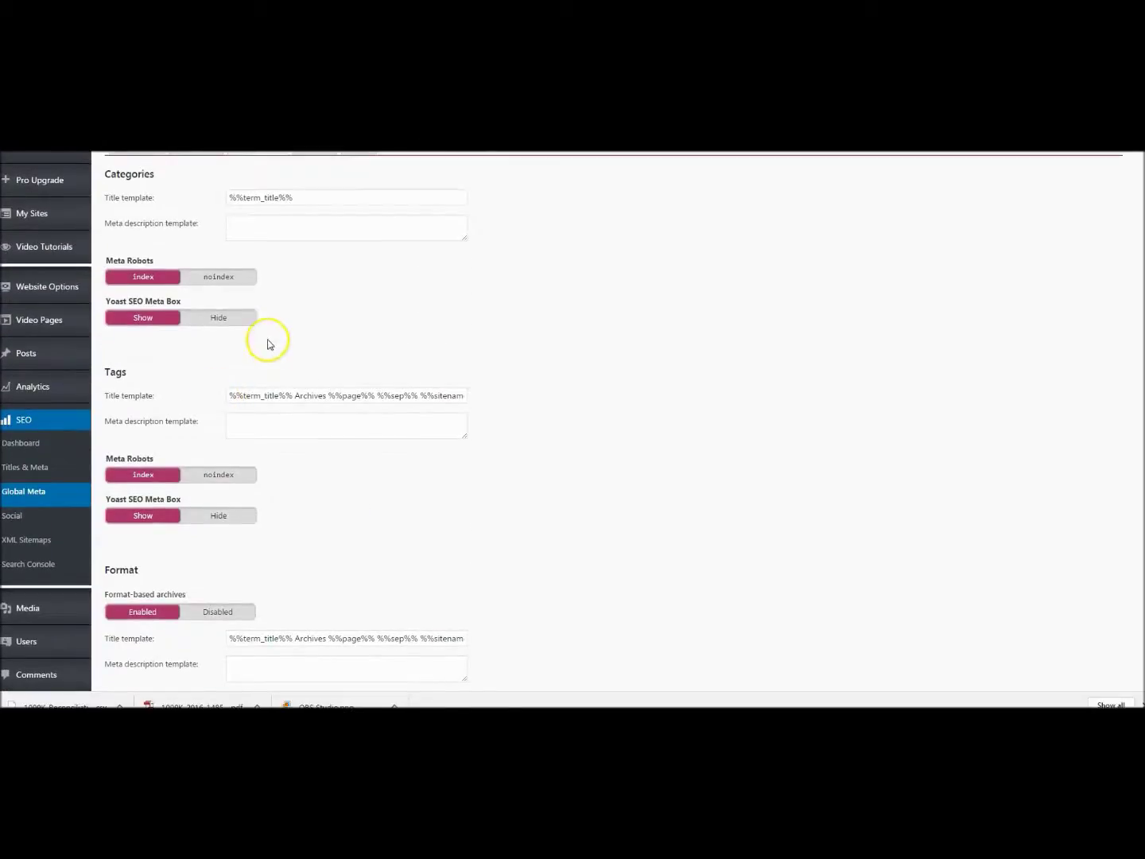
scroll(269, 344, up, 1)
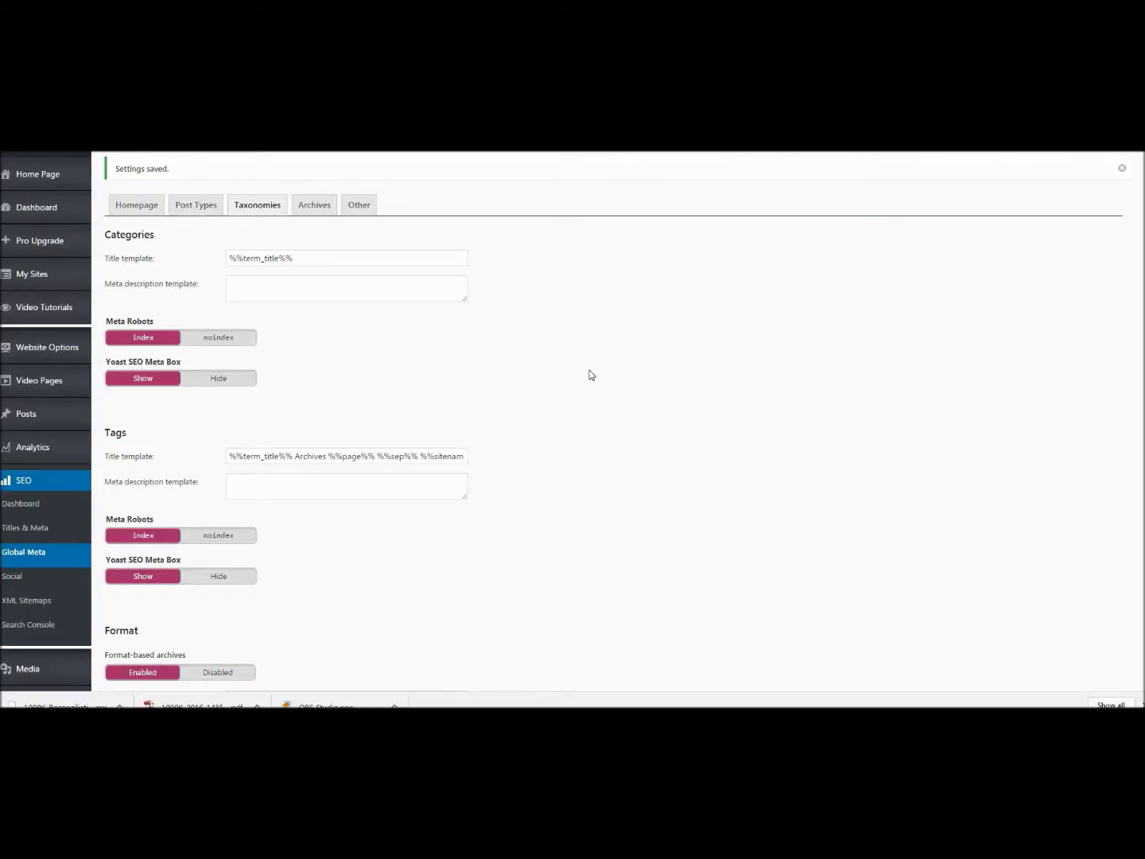
View the author and date archive settings and the Other section of Global Meta
click(315, 205)
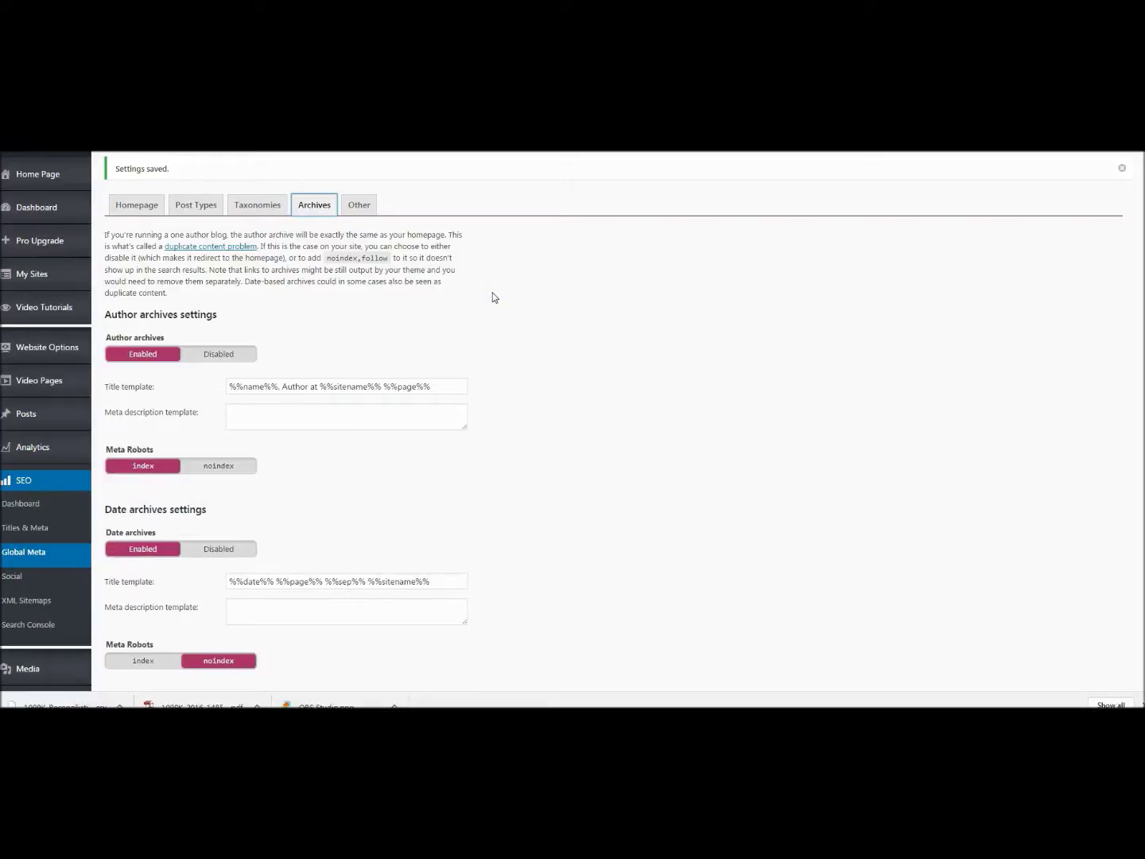
click(359, 204)
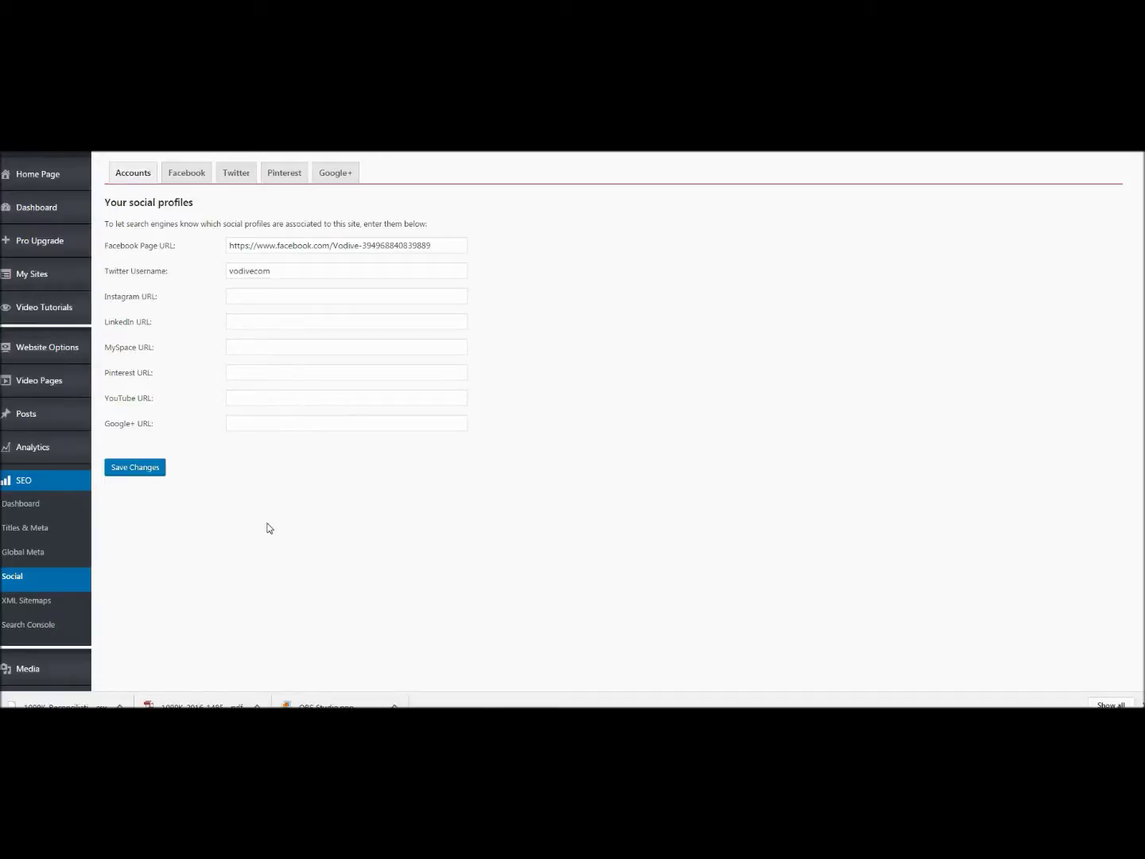
Review the Facebook, Twitter, Pinterest and Google+ social settings, and open the site's XML sitemap
click(493, 272)
click(186, 173)
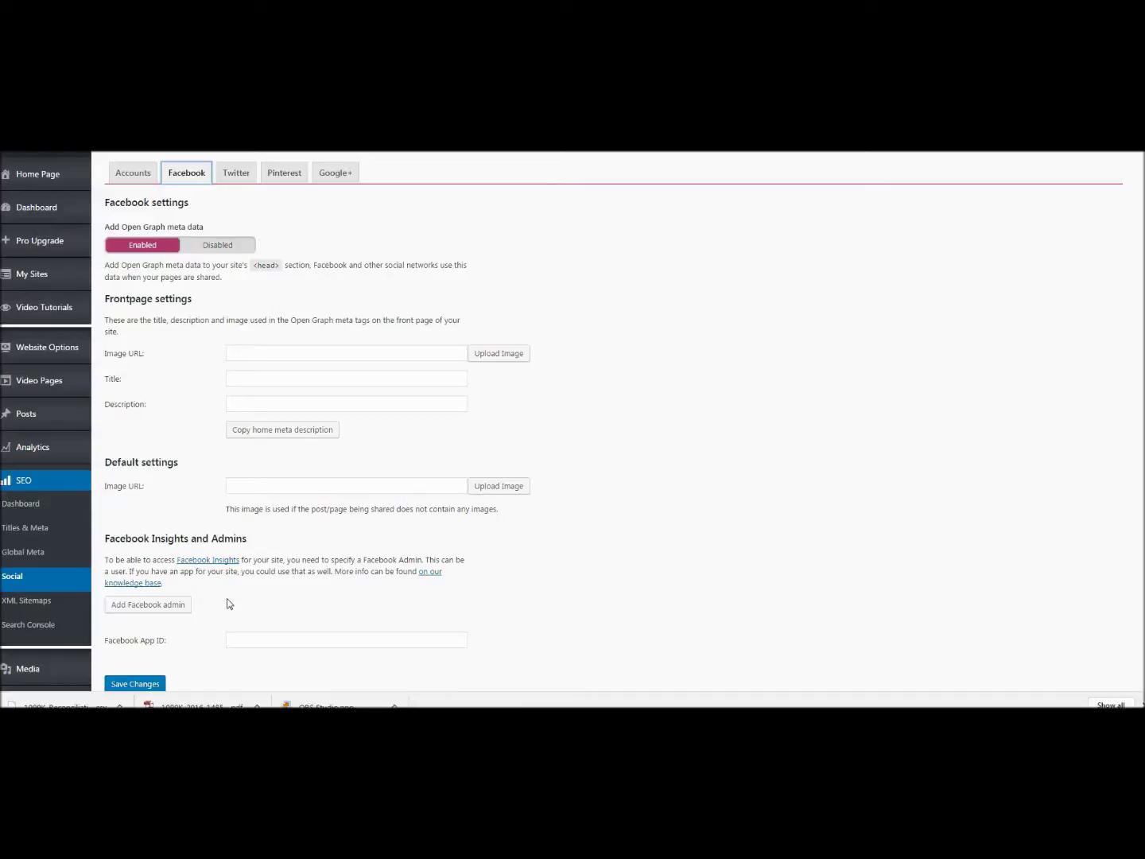
click(514, 619)
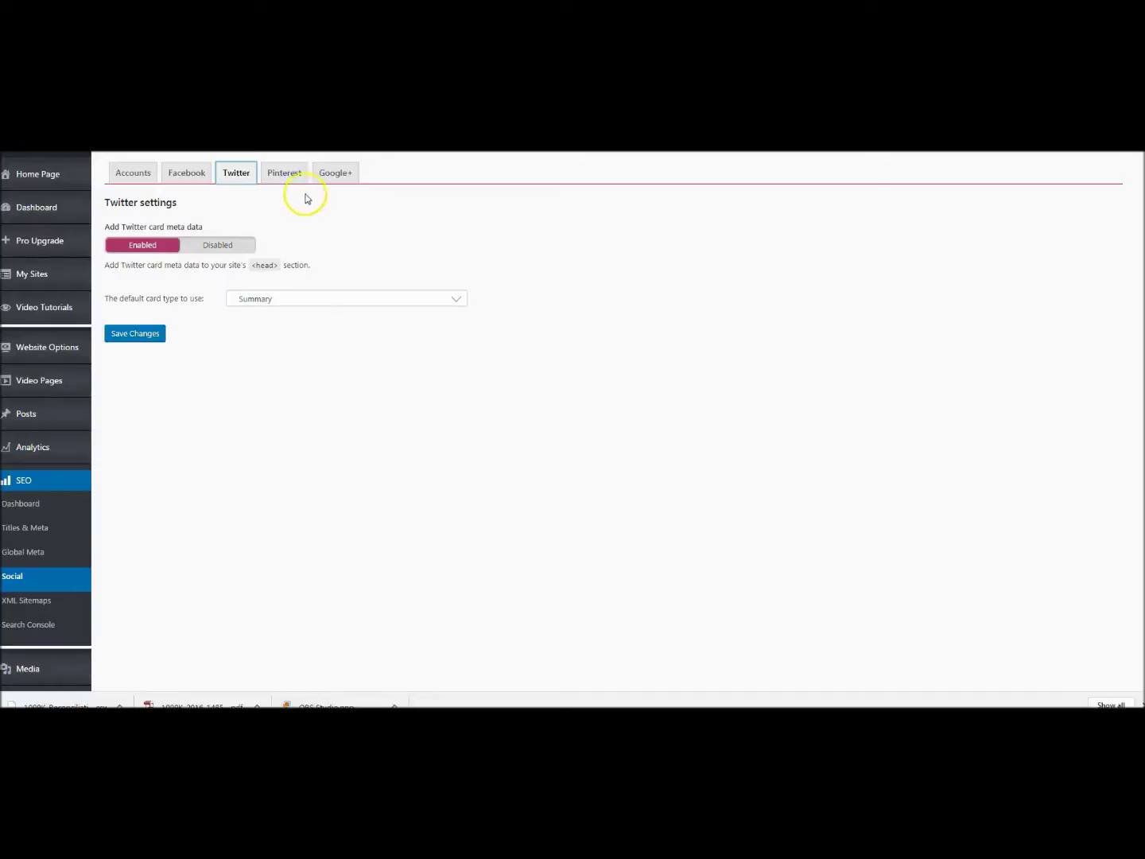
click(287, 175)
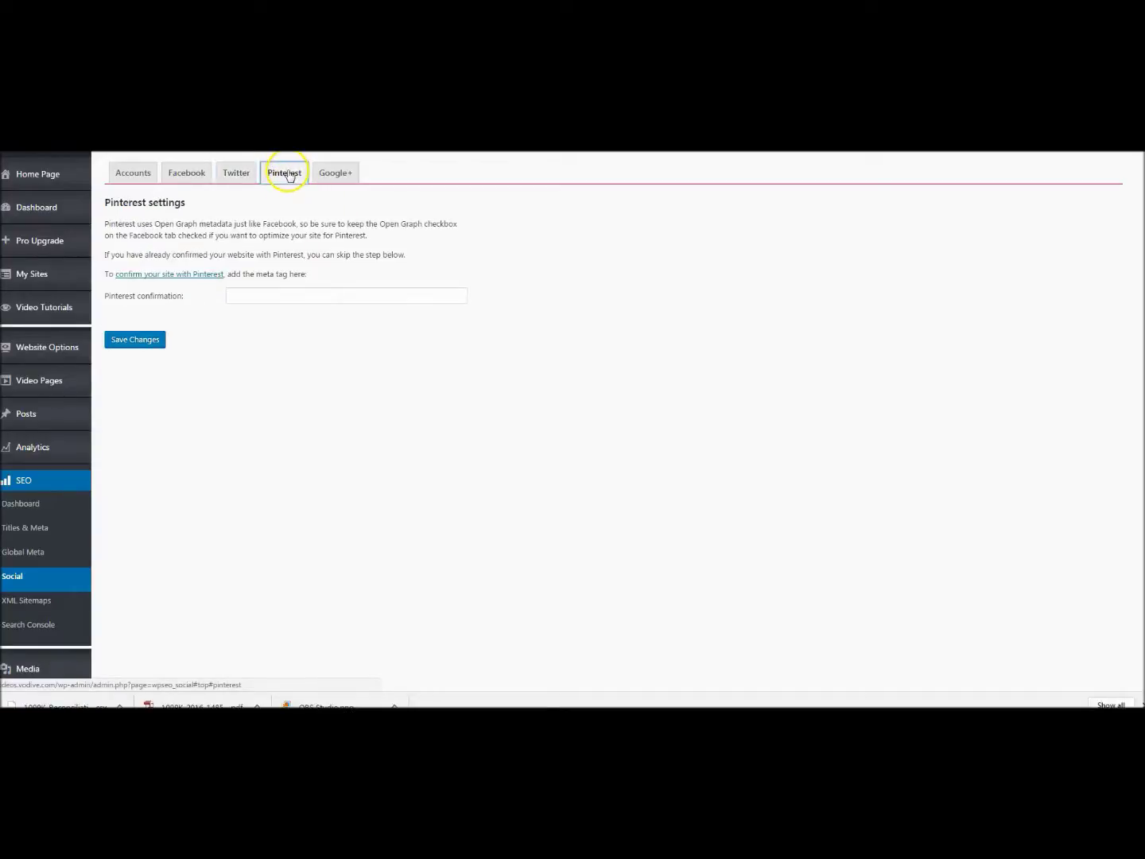
click(338, 173)
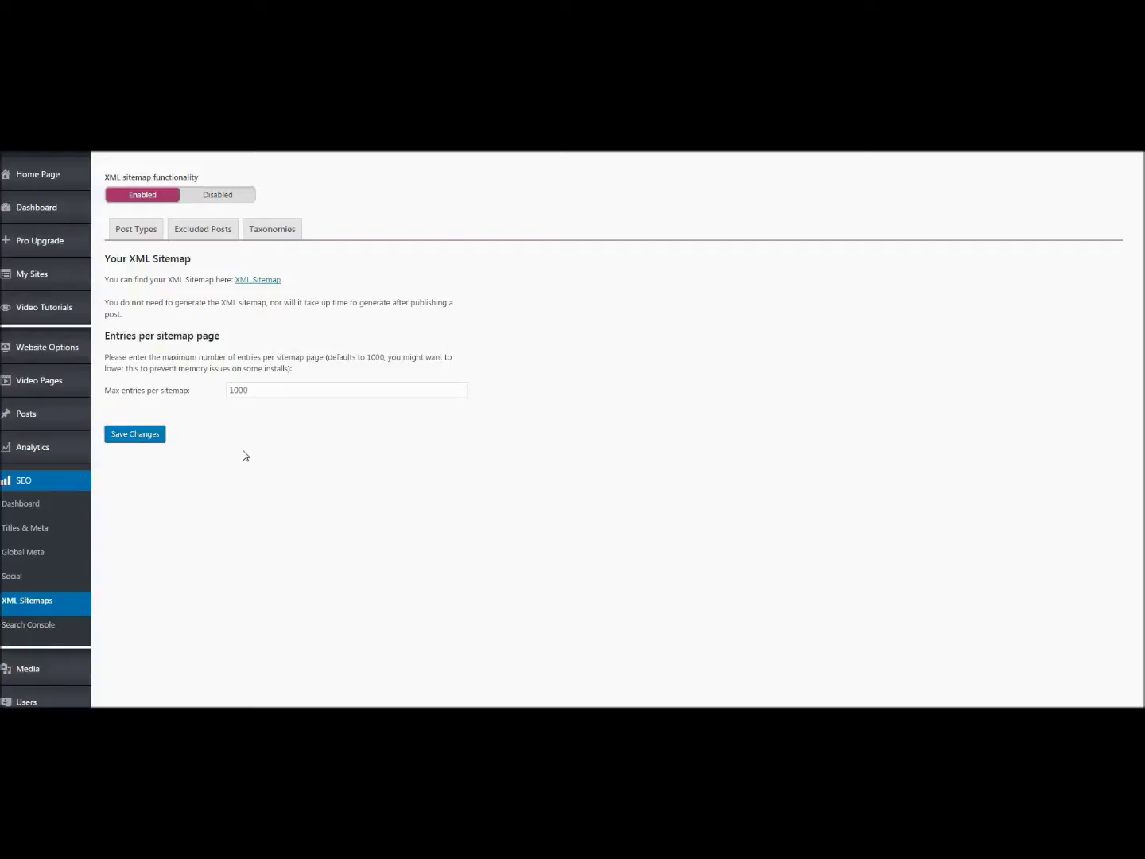
click(256, 284)
click(180, 328)
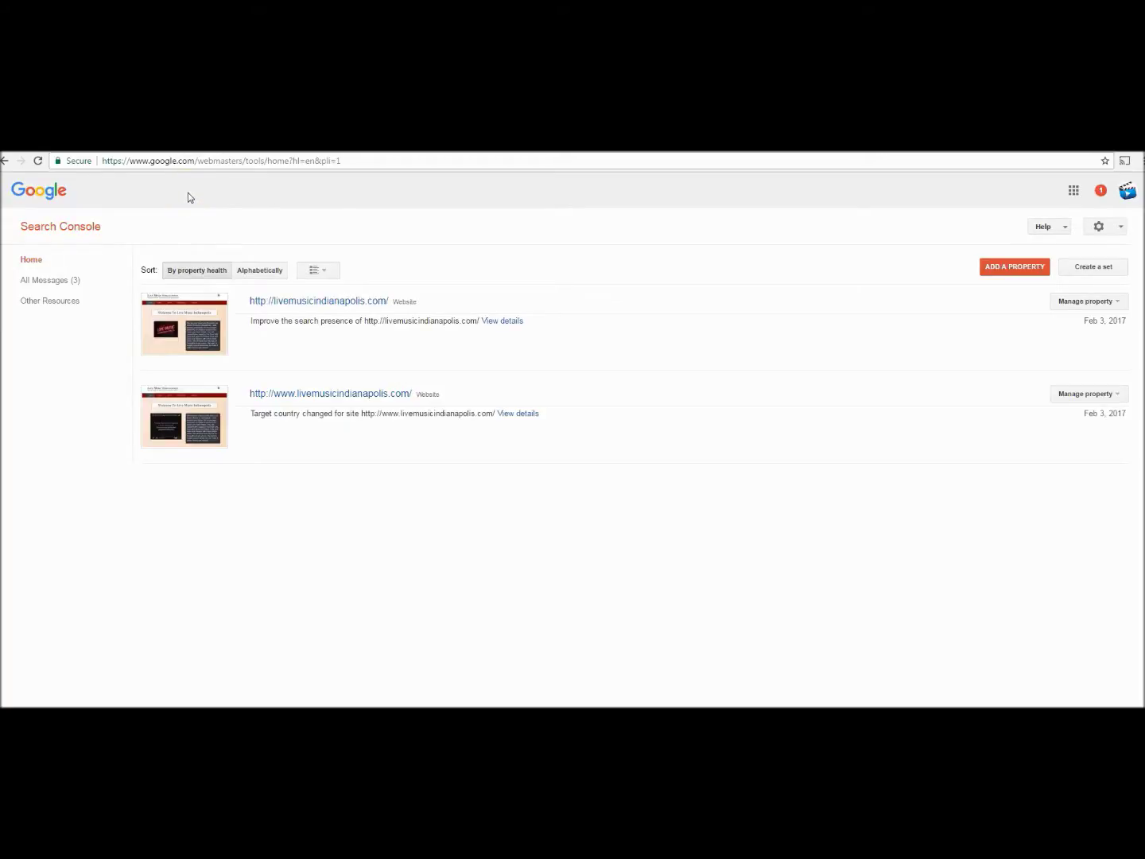
click(998, 272)
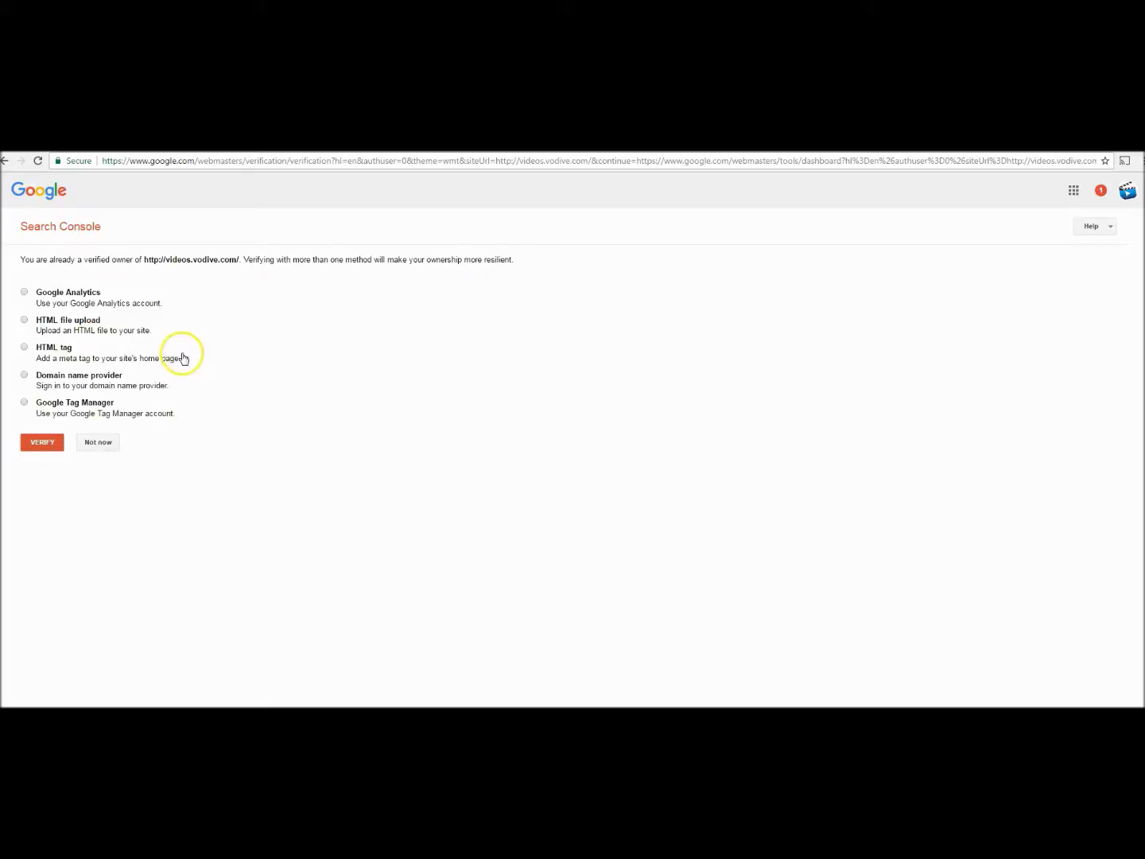
click(24, 348)
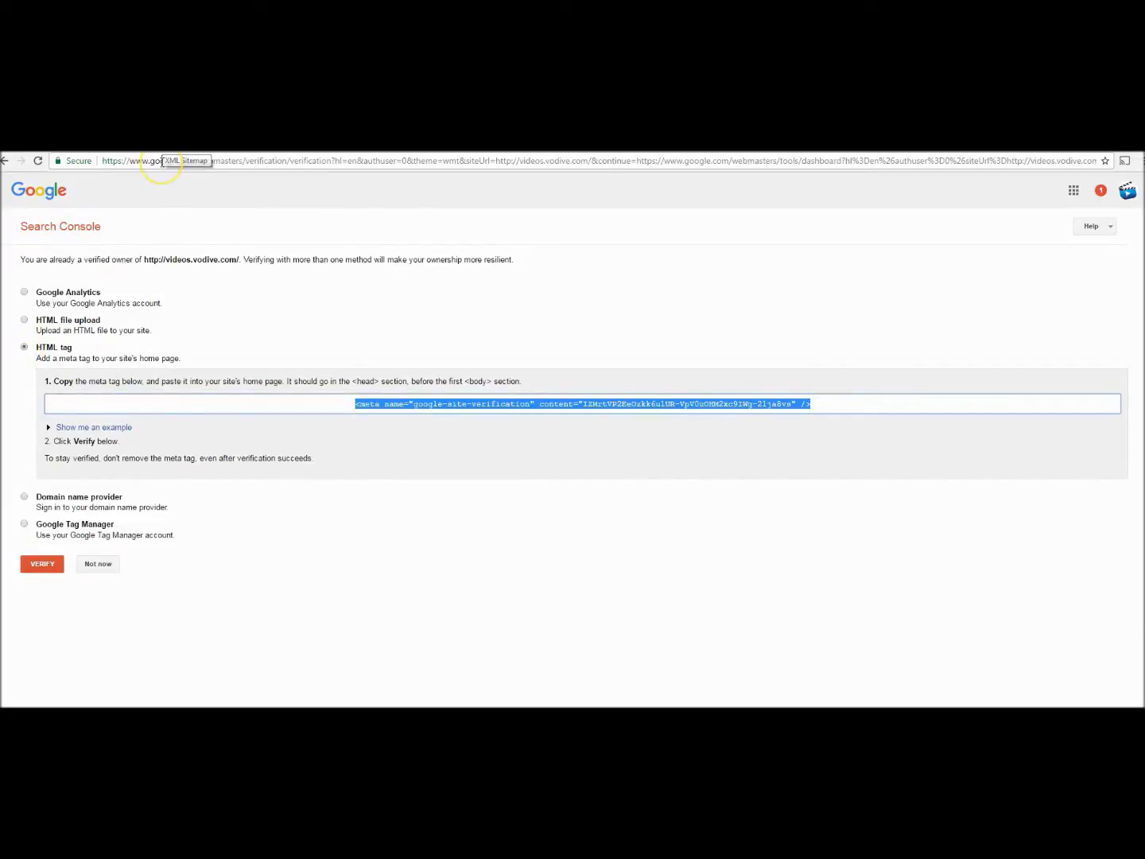
Paste the verification meta tag into the site's Google Search Console field, save, and verify ownership in Search Console
click(163, 161)
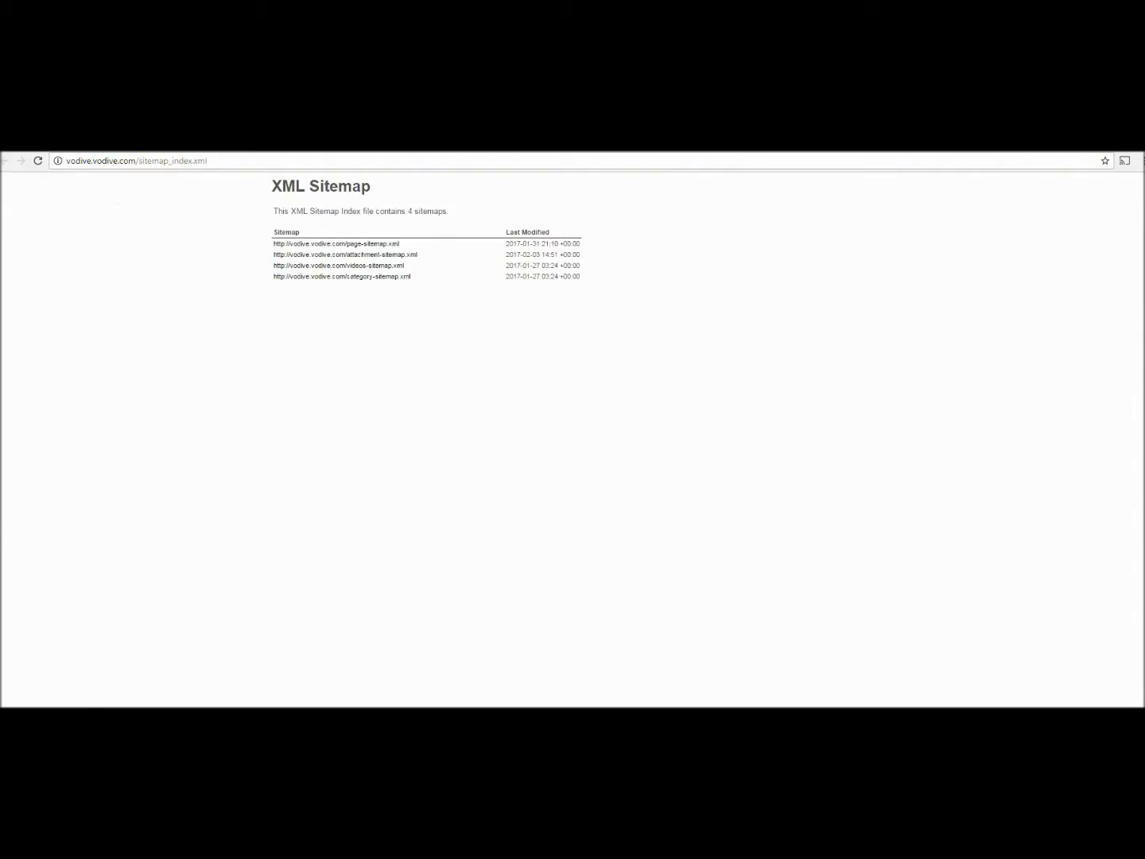
key(ctrl+w)
click(15, 547)
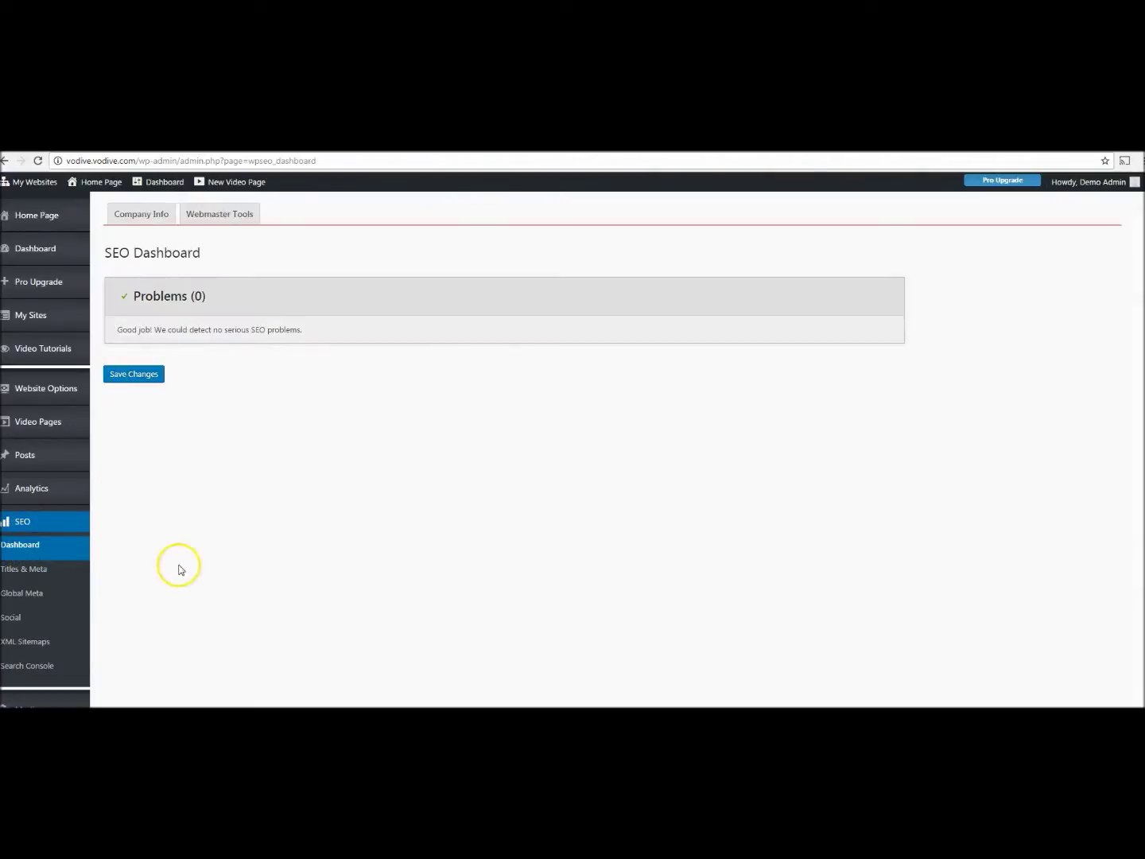
click(230, 215)
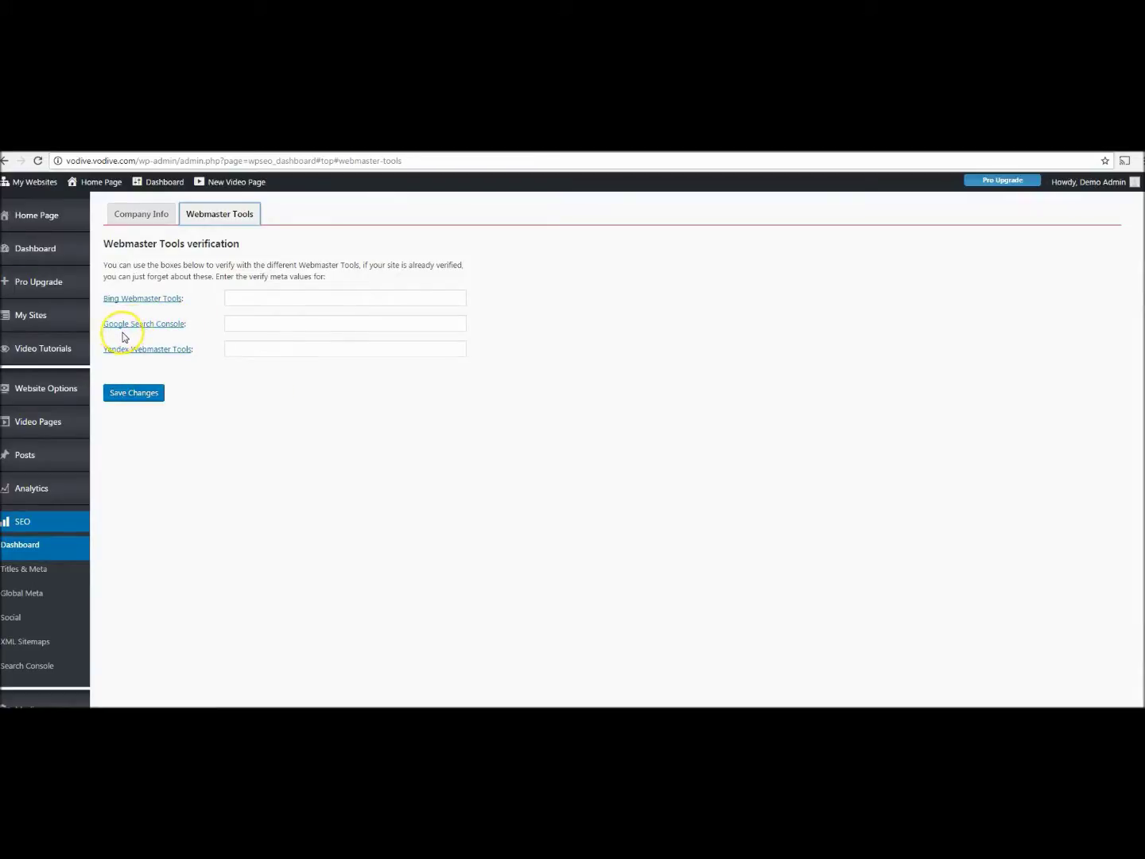
click(258, 322)
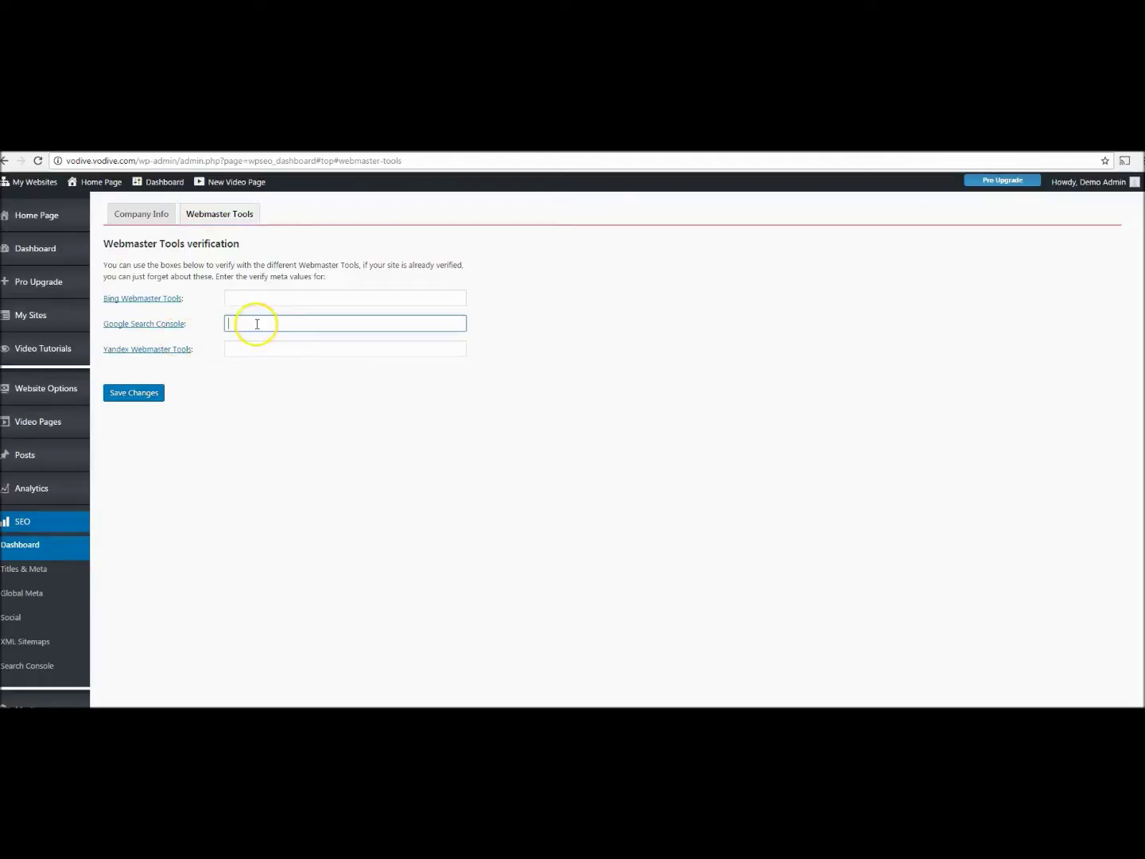
text(<meta name="google-site-verification" content="IZMrtVP2EeOzkk6u1UR-VpV0uOHM2xc9IWg-2Ija8vs" />)
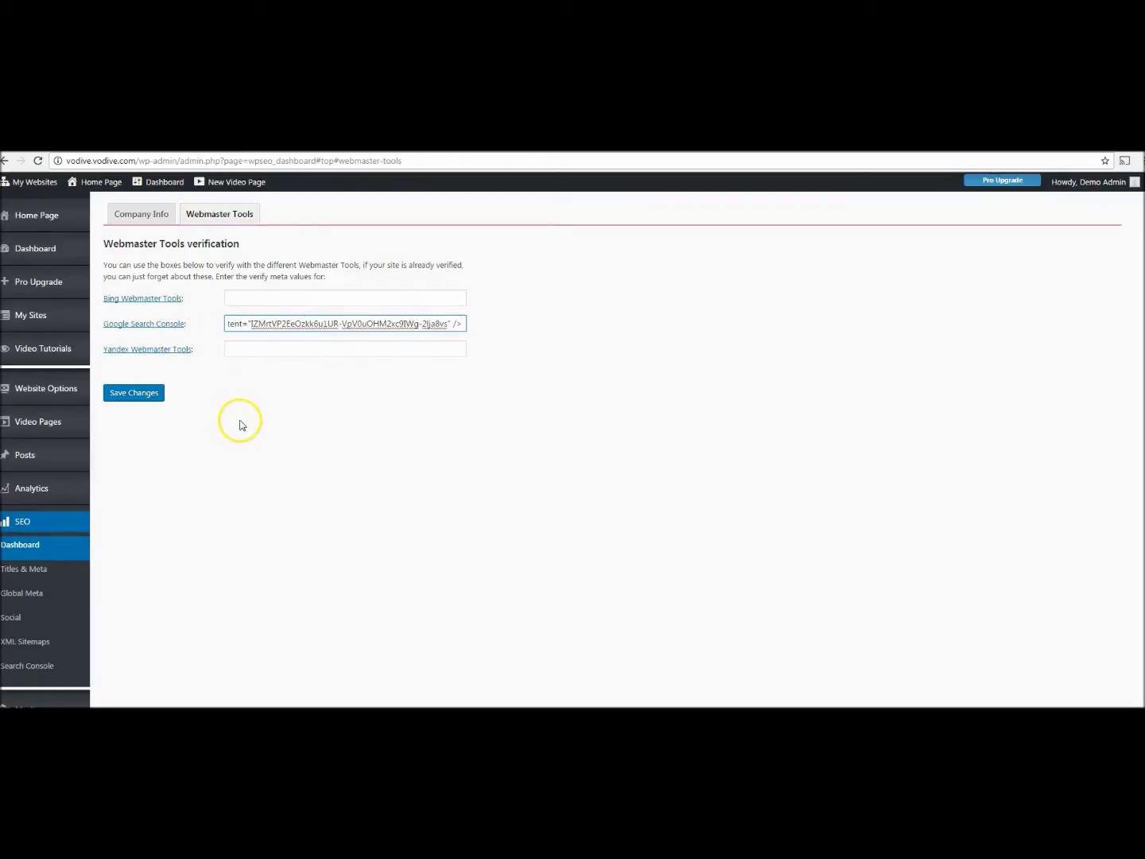
click(137, 396)
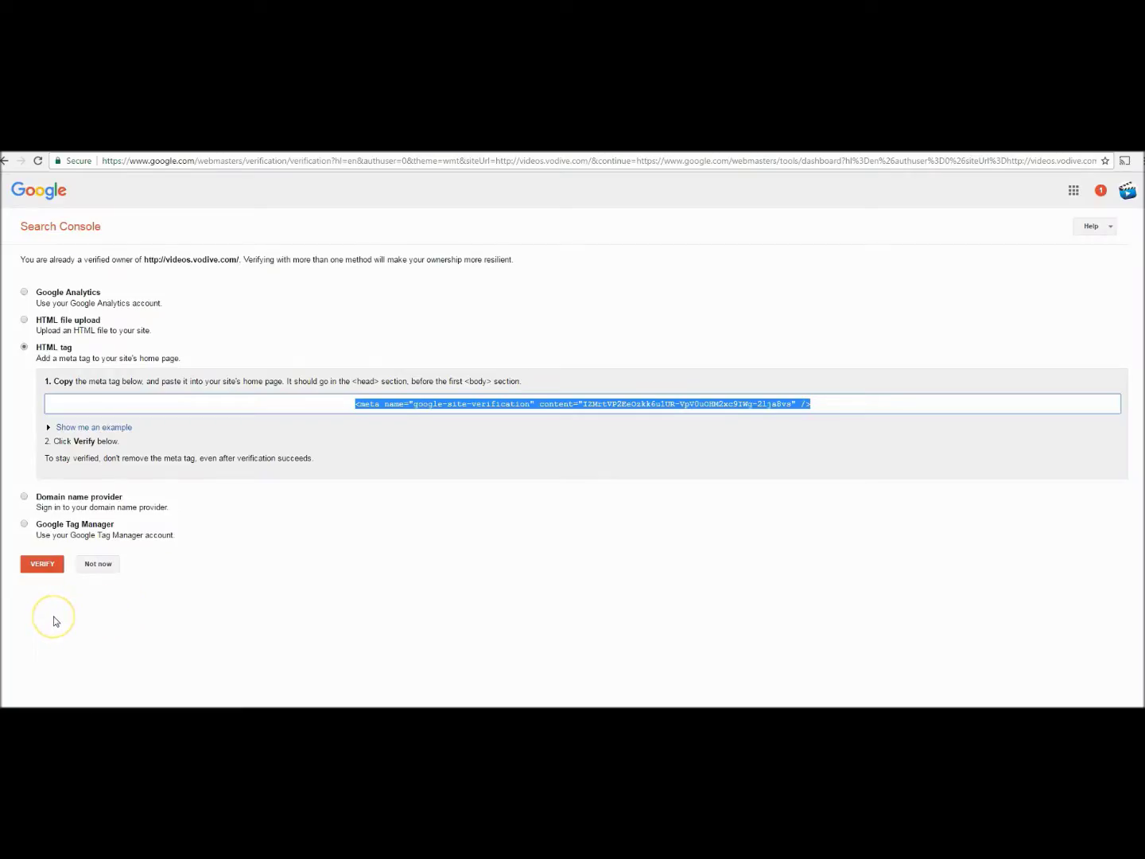
click(42, 564)
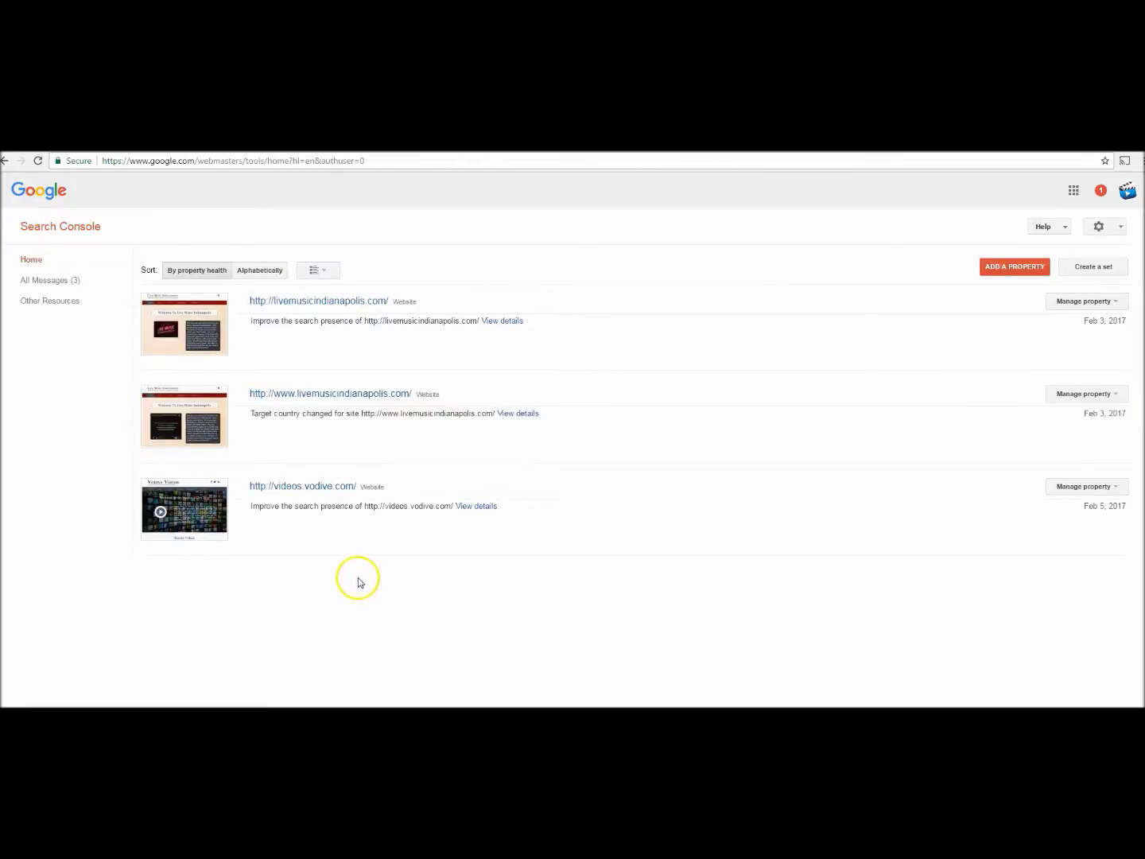
Start adding a sitemap to the videos.vodive.com property and select the file name sitemap_index.xml in the XML sitemap's address
click(475, 507)
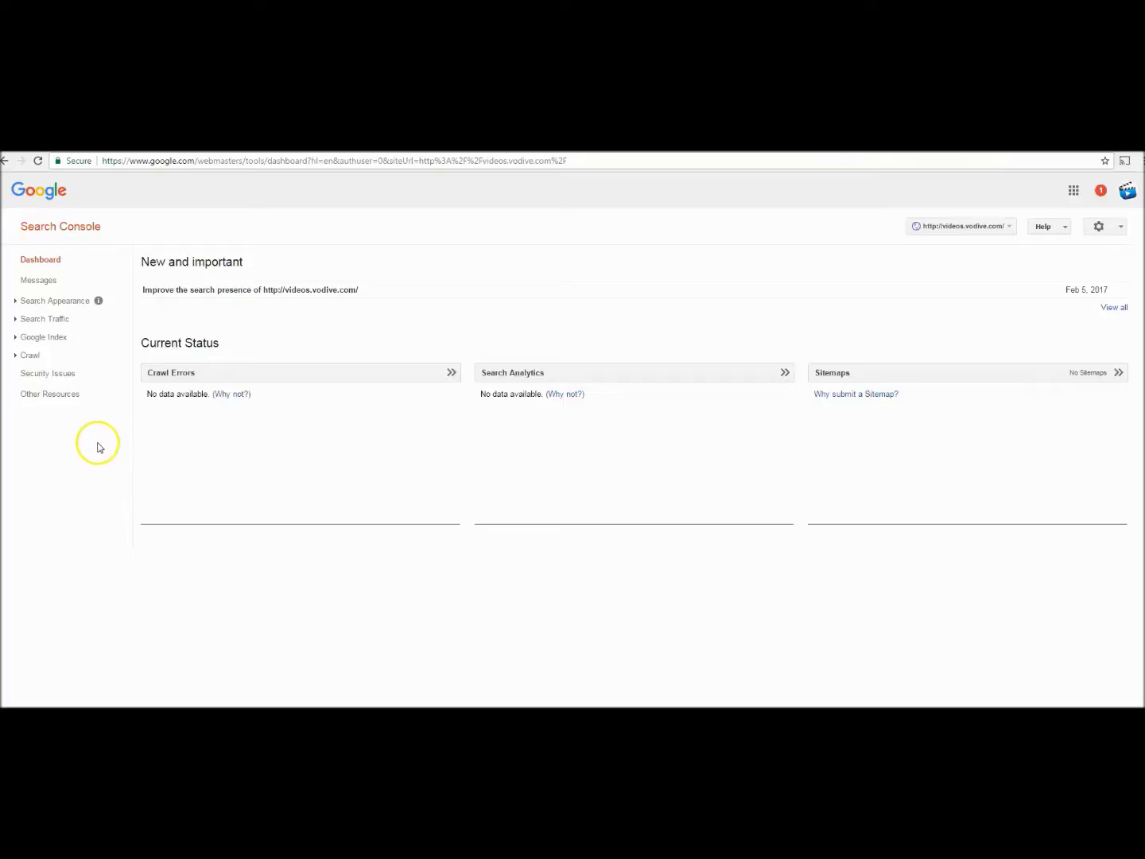
click(32, 356)
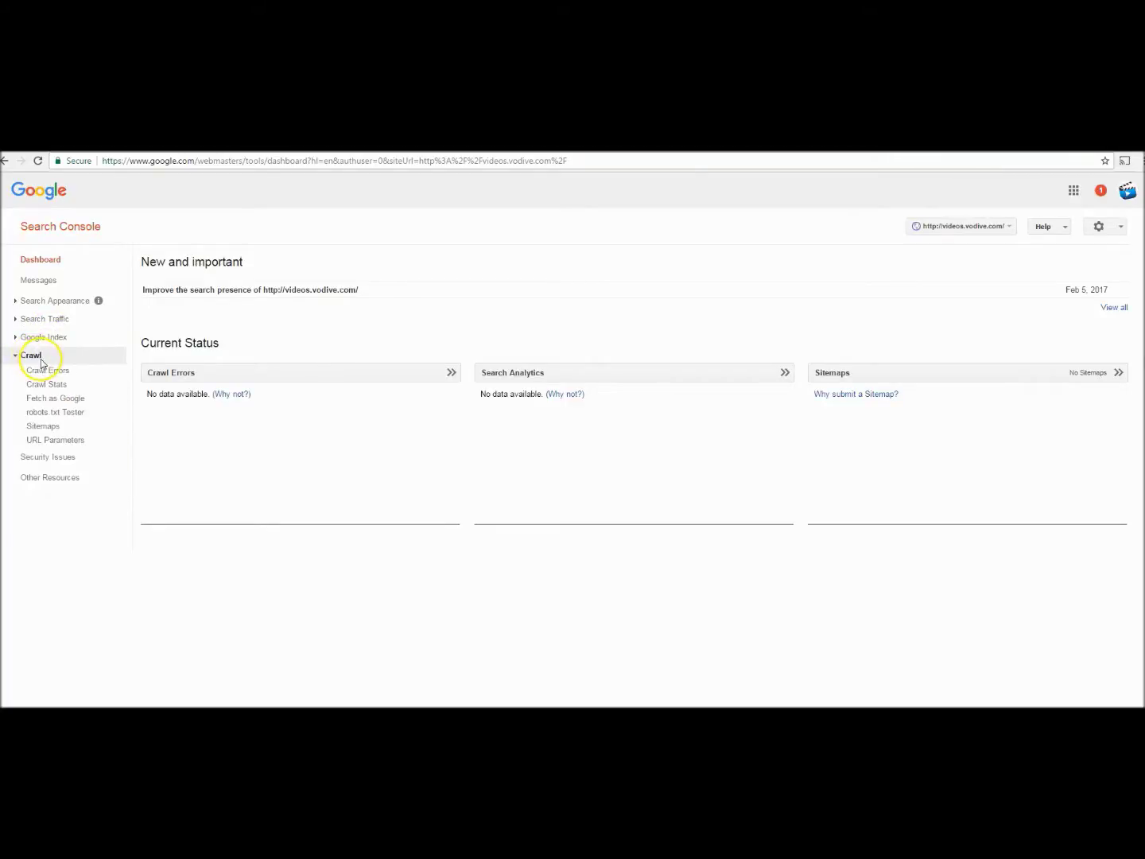
click(44, 427)
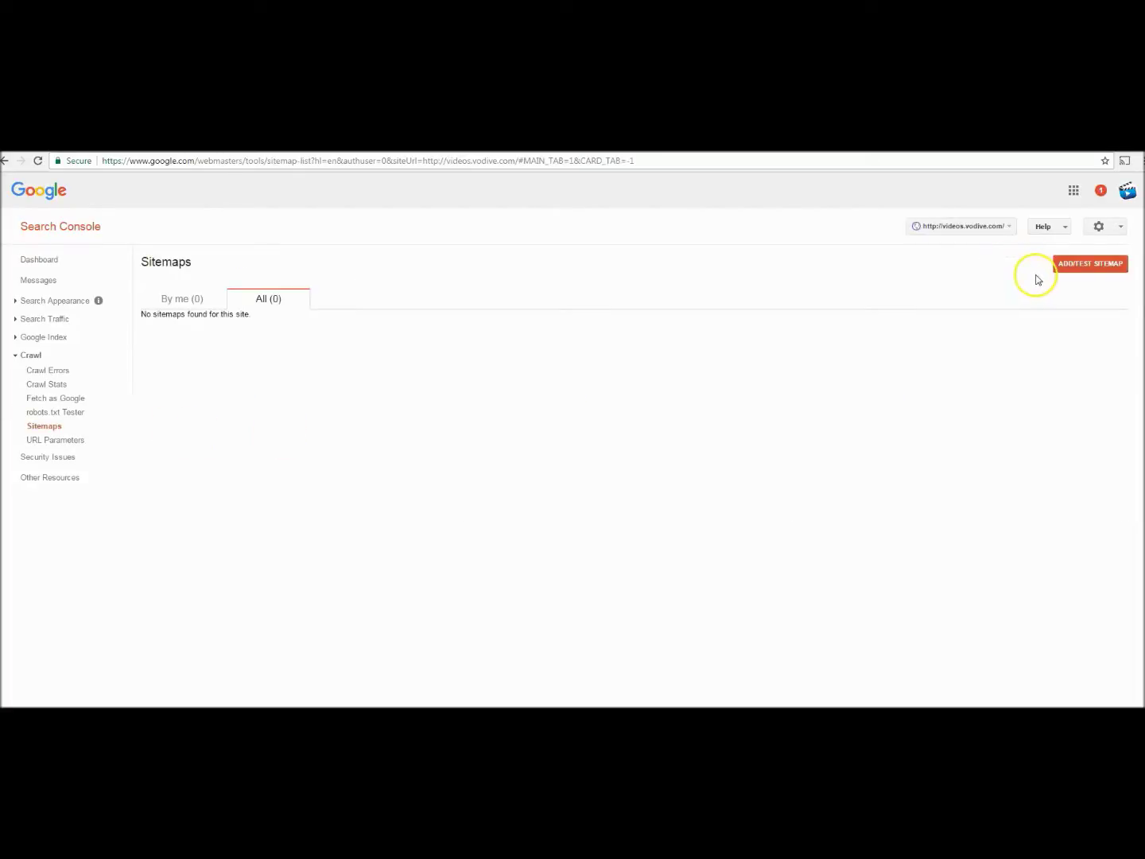
click(1067, 266)
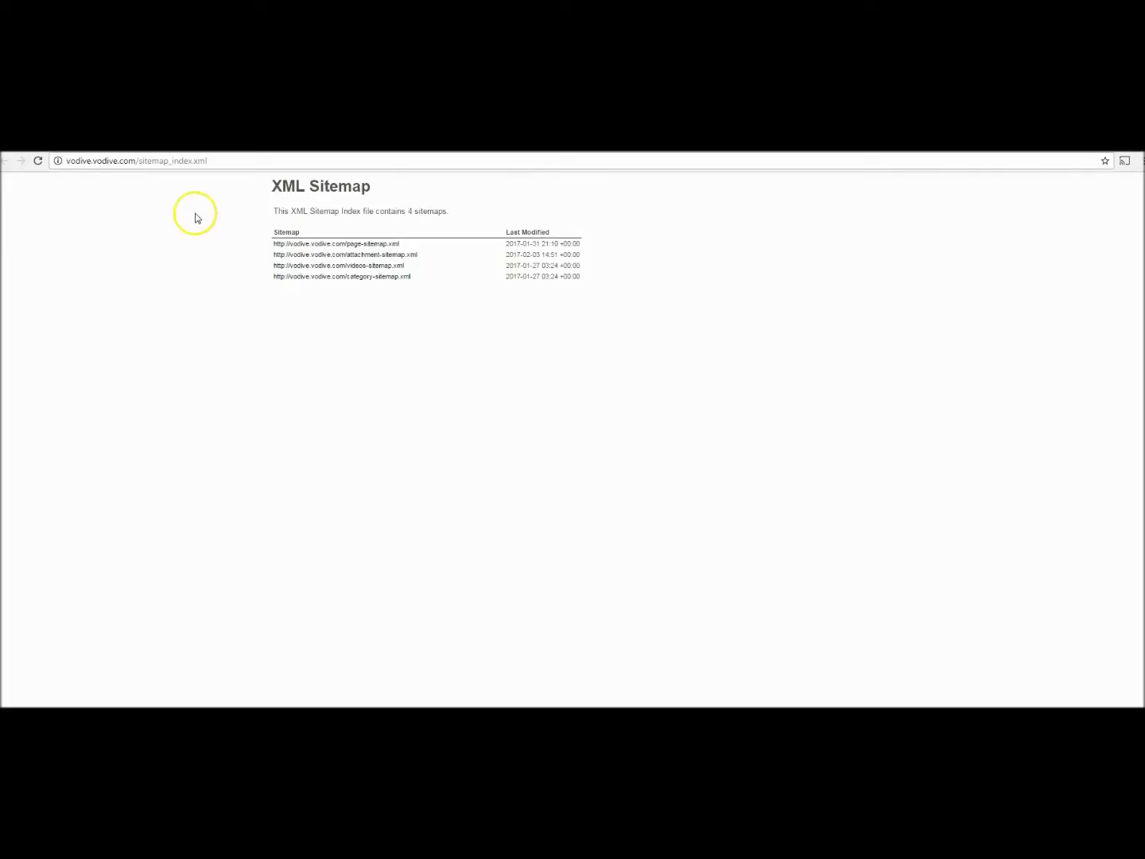
drag(208, 161, 139, 160)
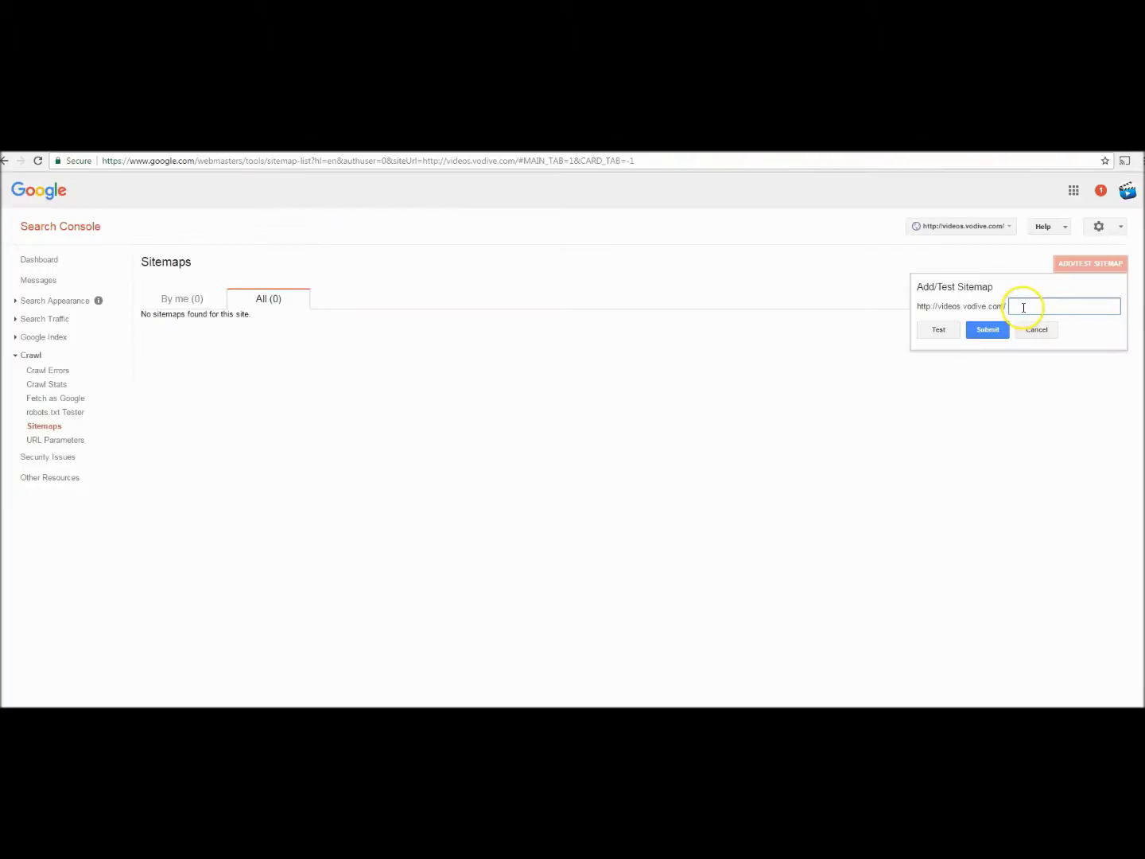
key(ctrl+v)
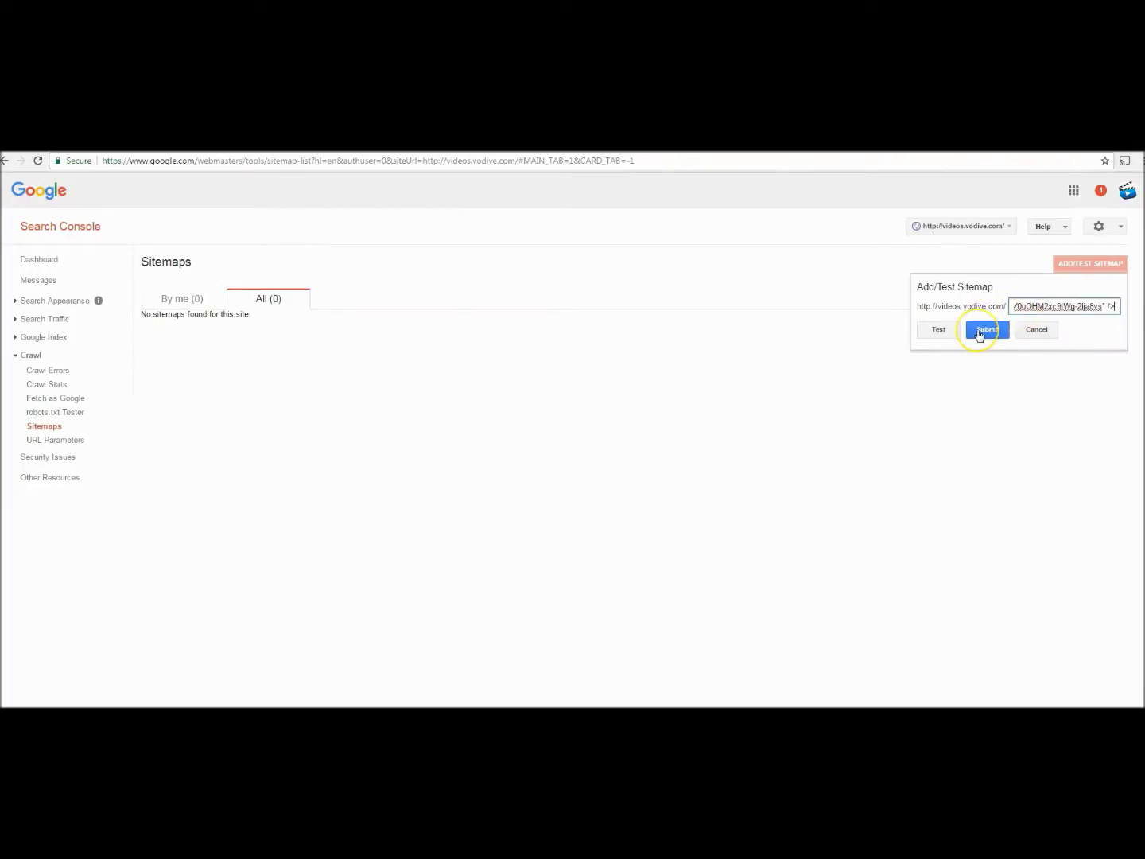
key(ctrl+a)
key(BackSpace)
Submit sitemap_index.xml as the videos.vodive.com sitemap and refresh the Sitemaps page
text(sitemap_index.xml)
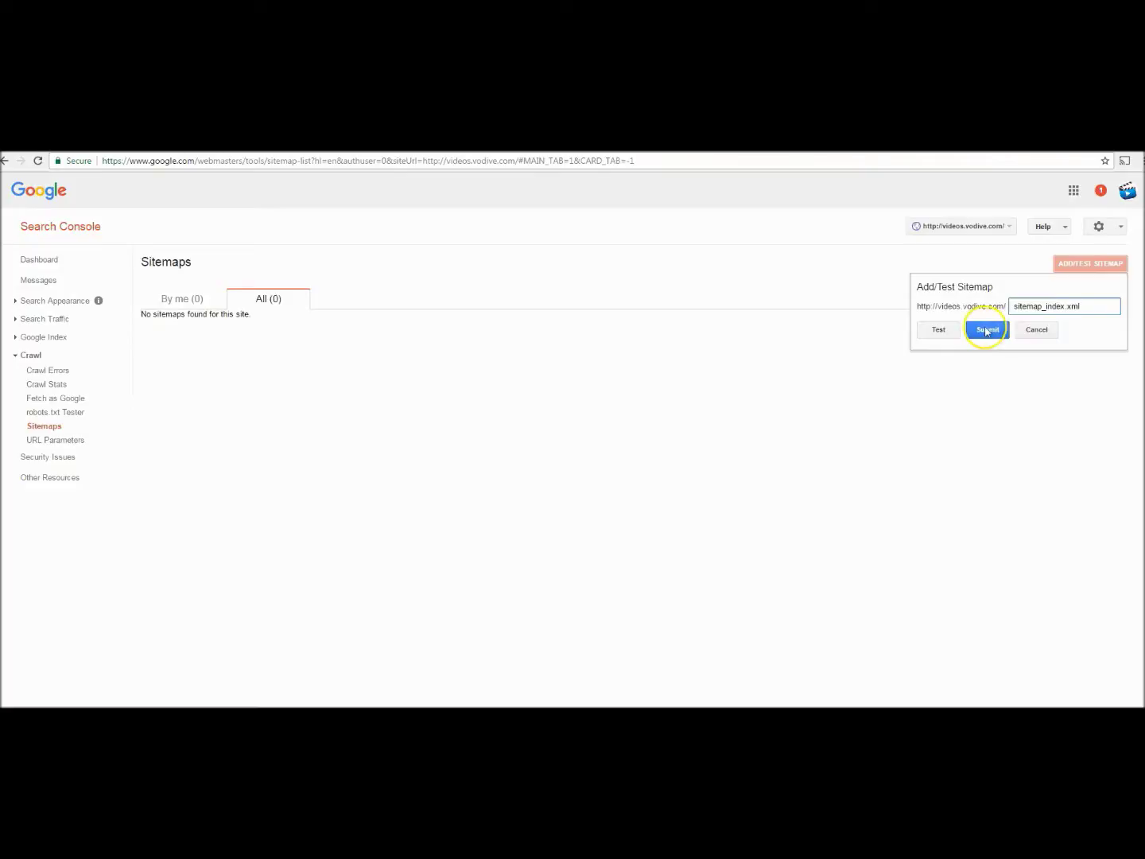
click(984, 331)
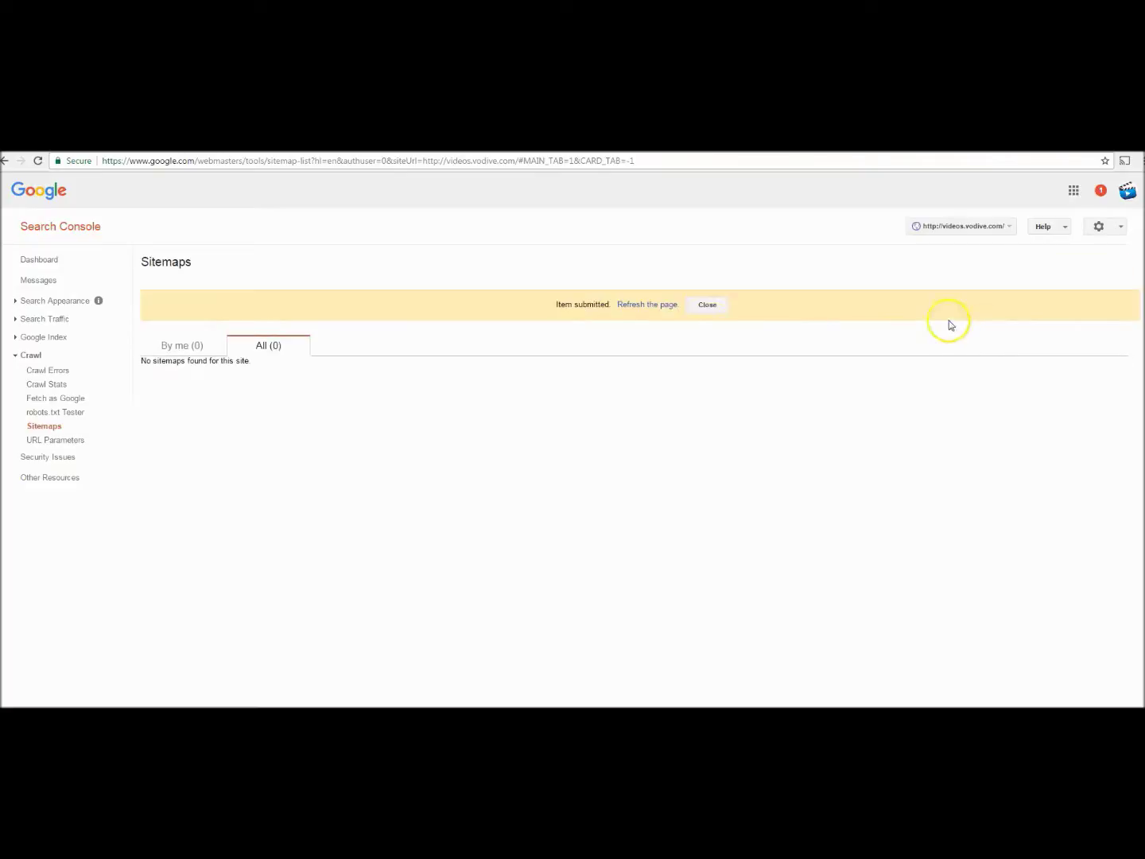
click(639, 305)
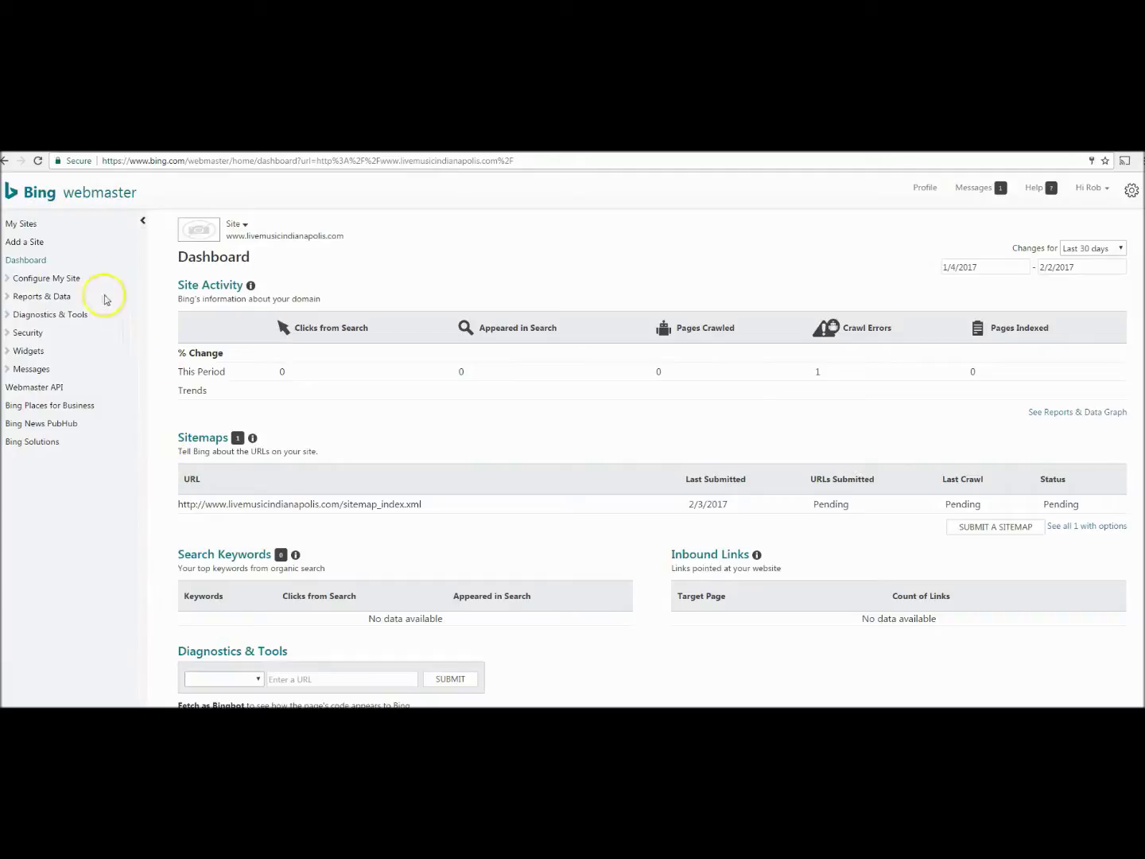
click(36, 242)
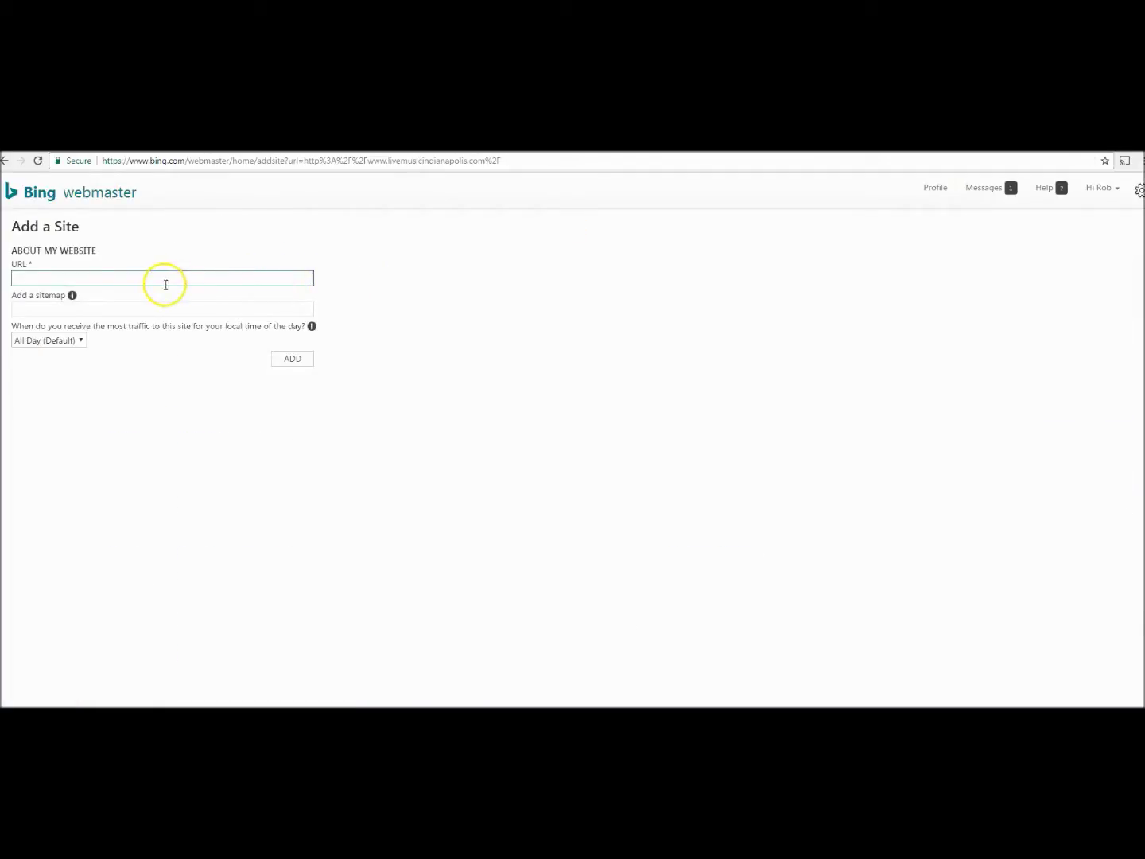
click(95, 282)
click(94, 282)
click(86, 299)
click(22, 308)
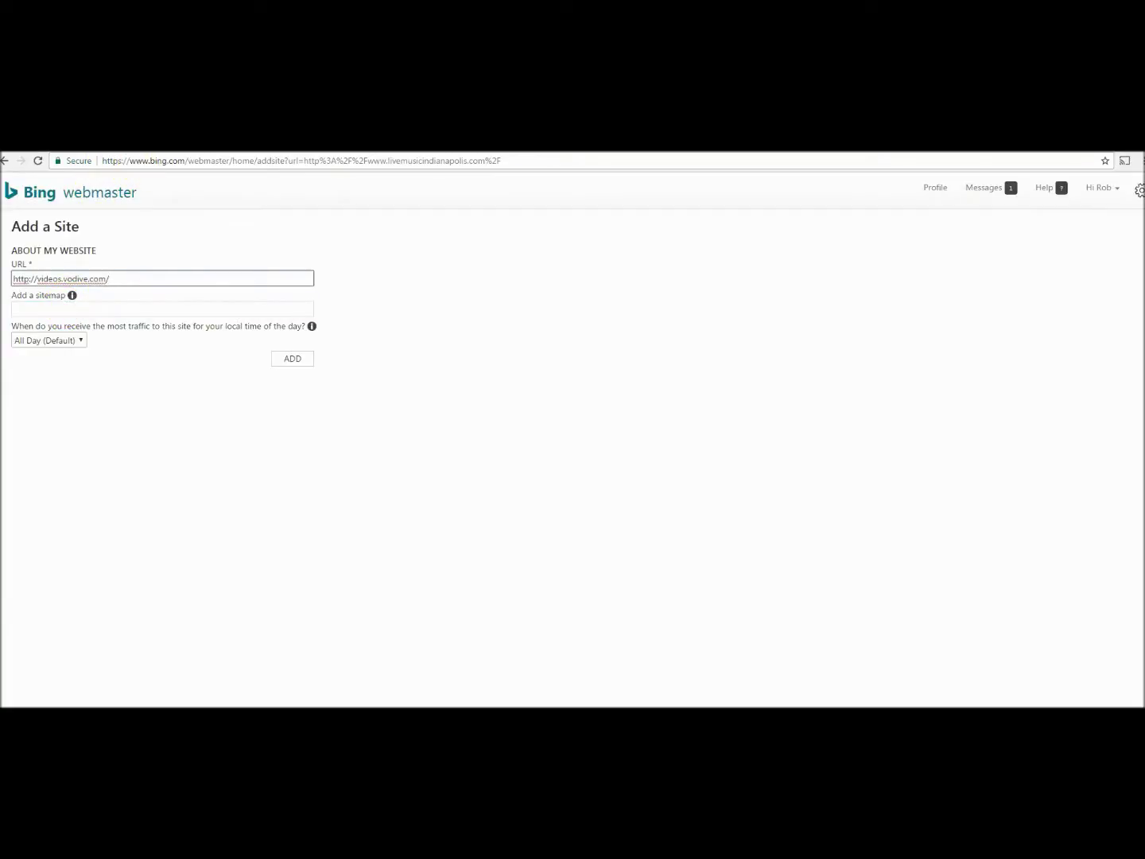
key(ctrl+Tab)
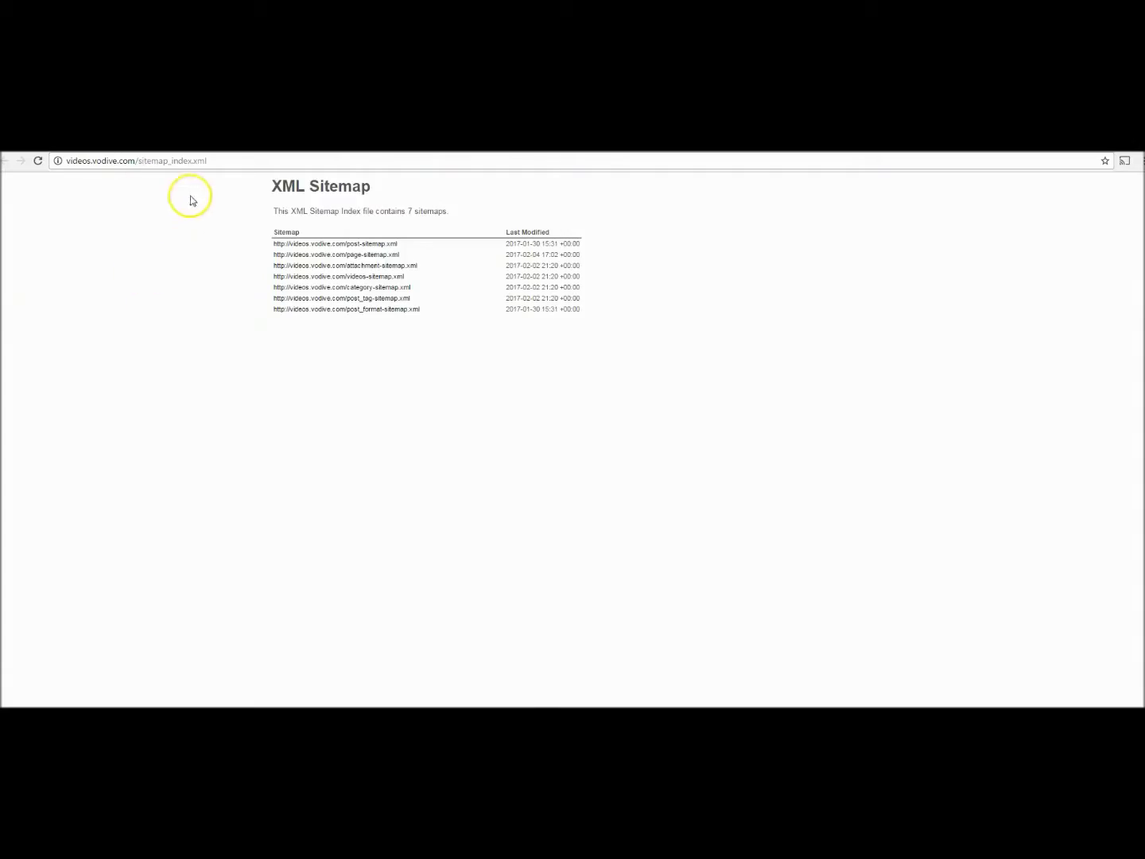
click(215, 163)
key(ctrl+c)
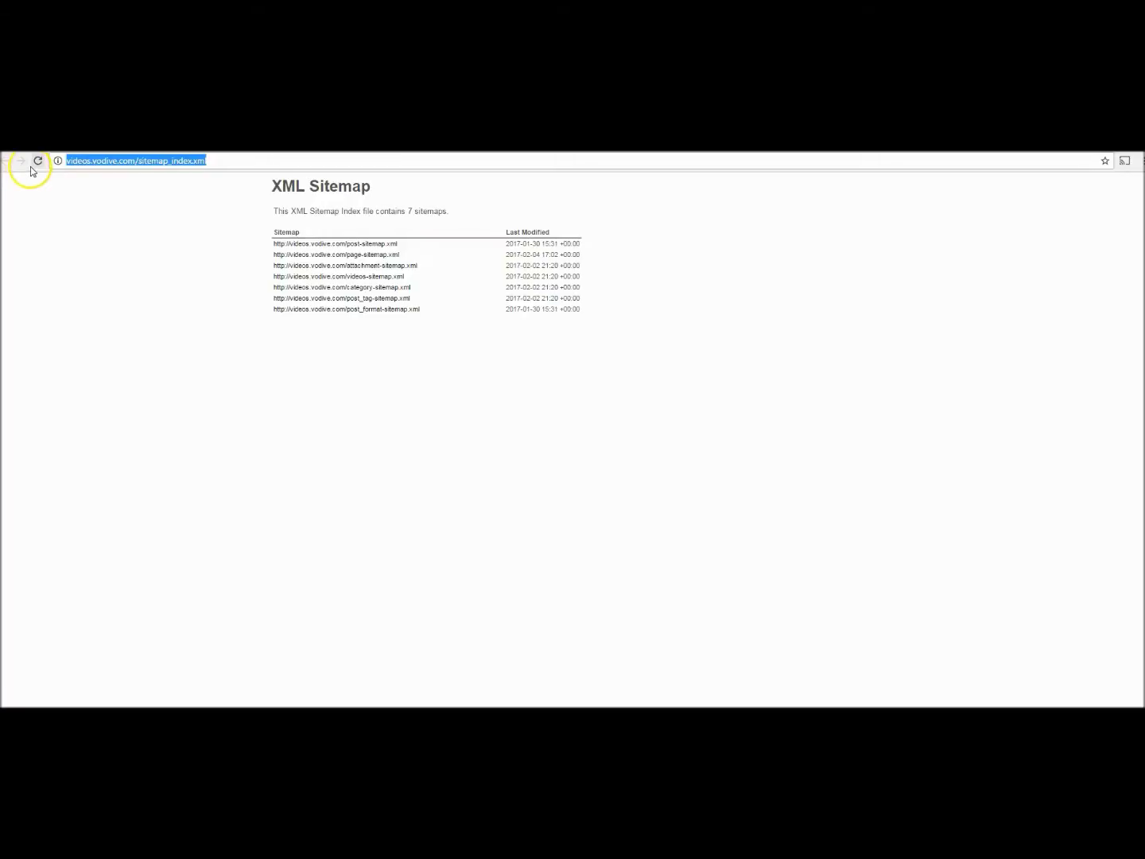
key(ctrl+Tab)
click(112, 308)
key(ctrl+v)
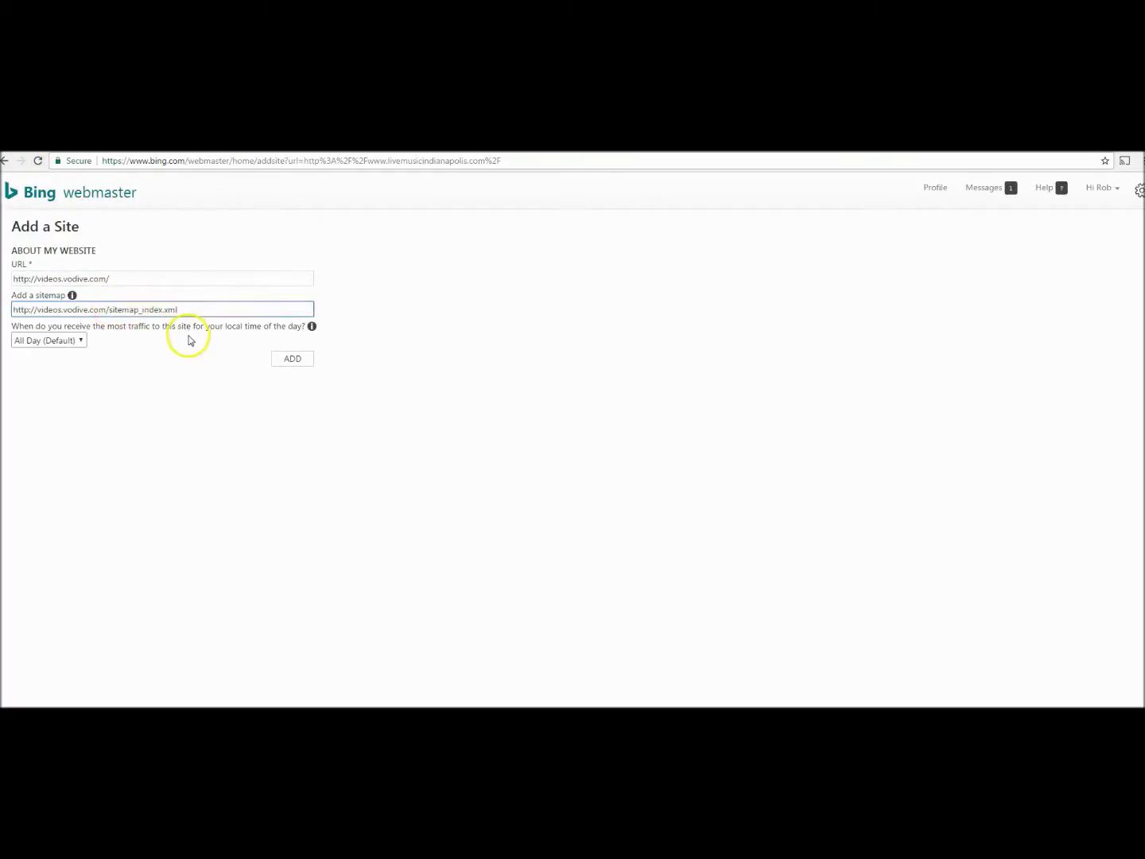
click(290, 359)
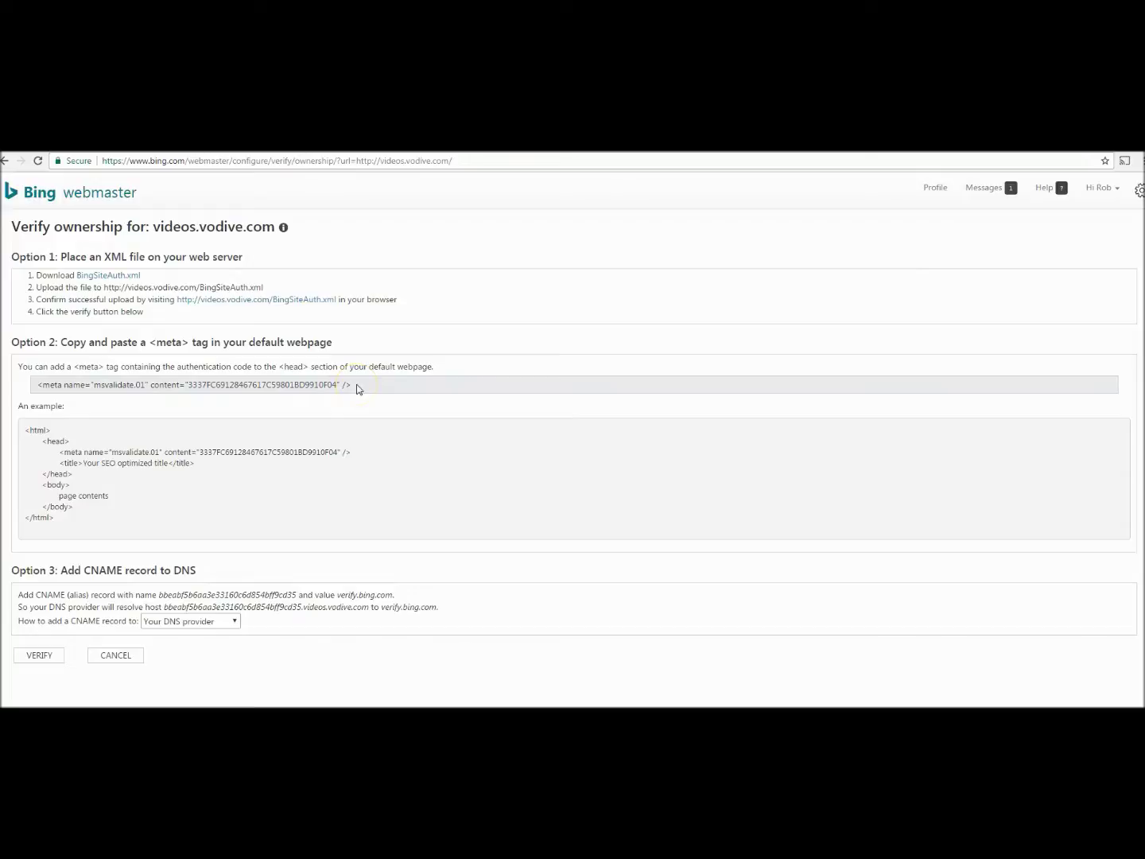
Copy Bing's verification meta tag into the site's Bing Webmaster Tools field, save, and verify ownership in Bing Webmaster
drag(356, 388, 43, 389)
key(ctrl+c)
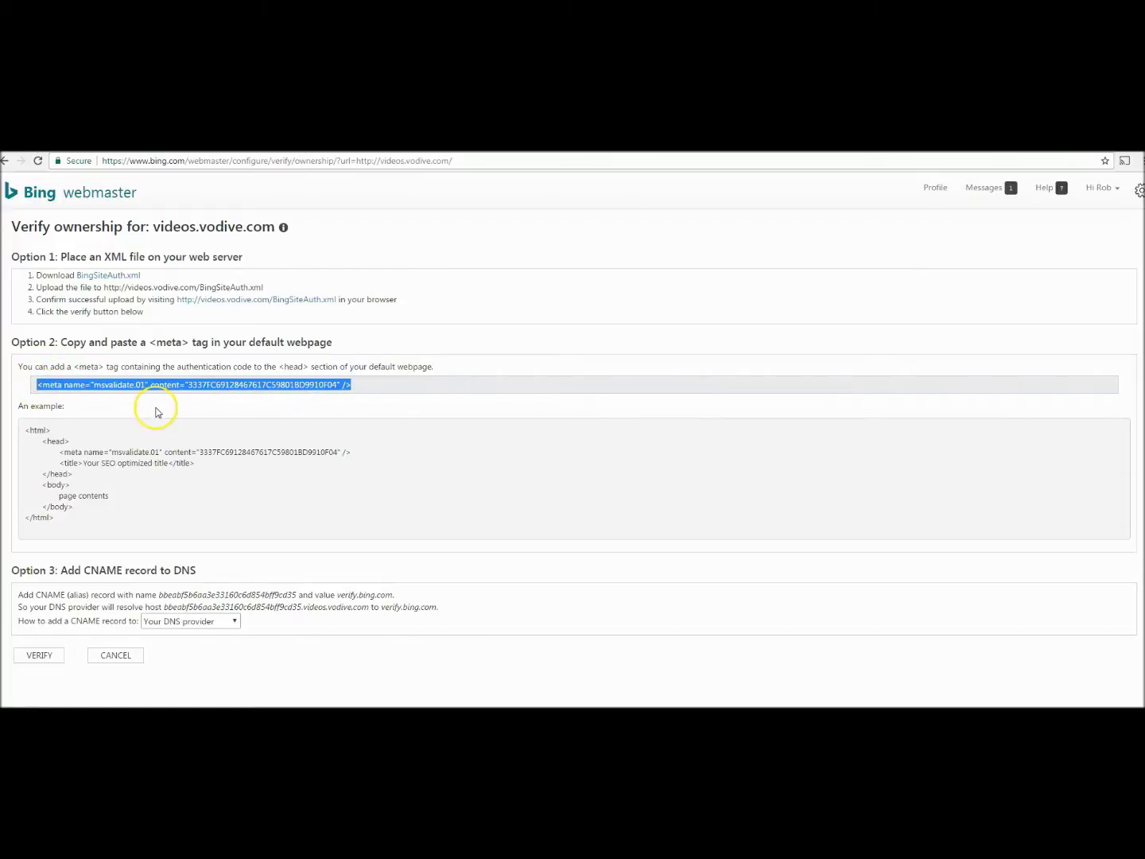
click(106, 145)
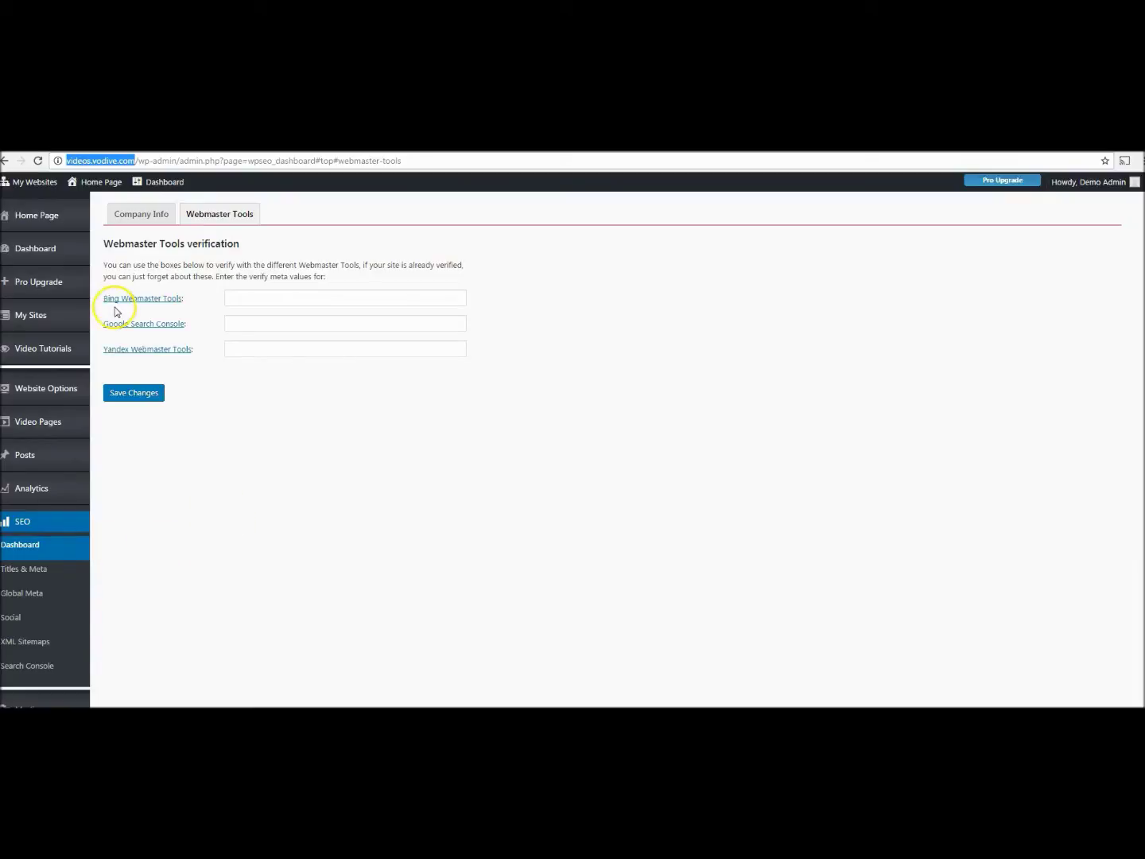
click(254, 298)
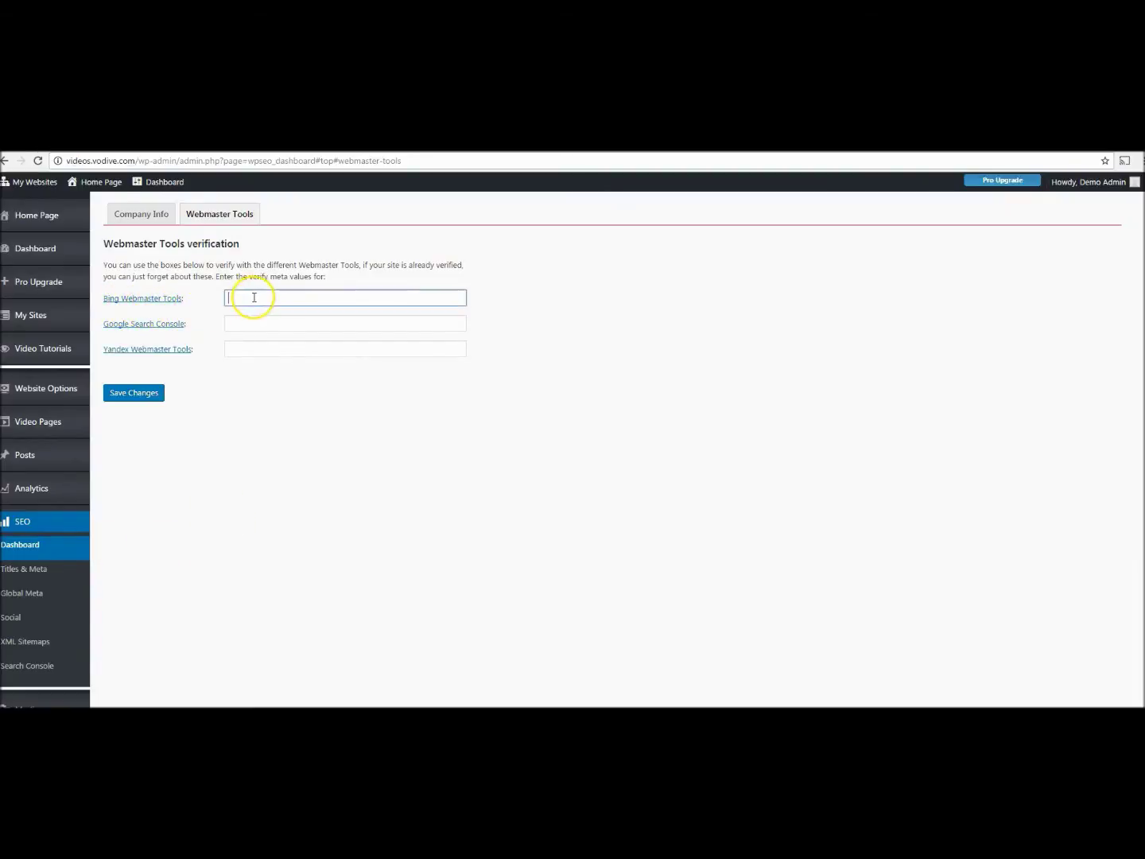
key(ctrl+v)
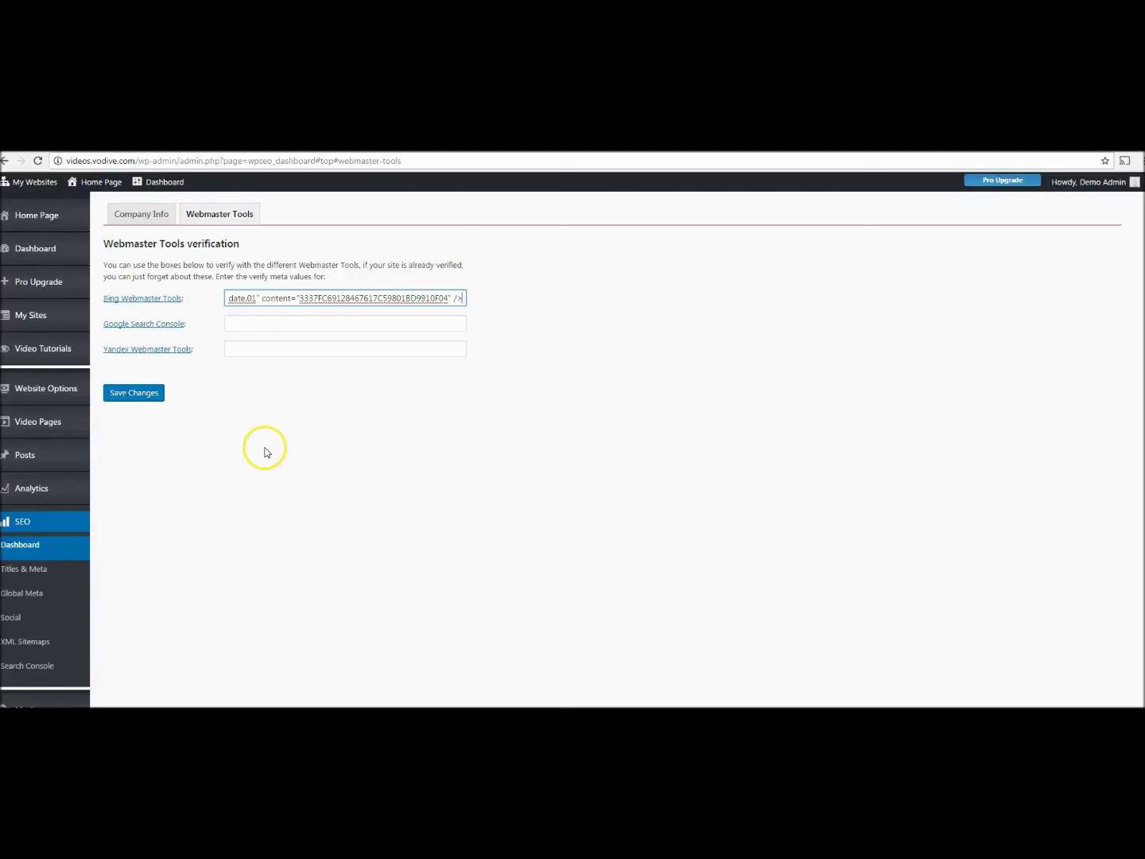
click(142, 394)
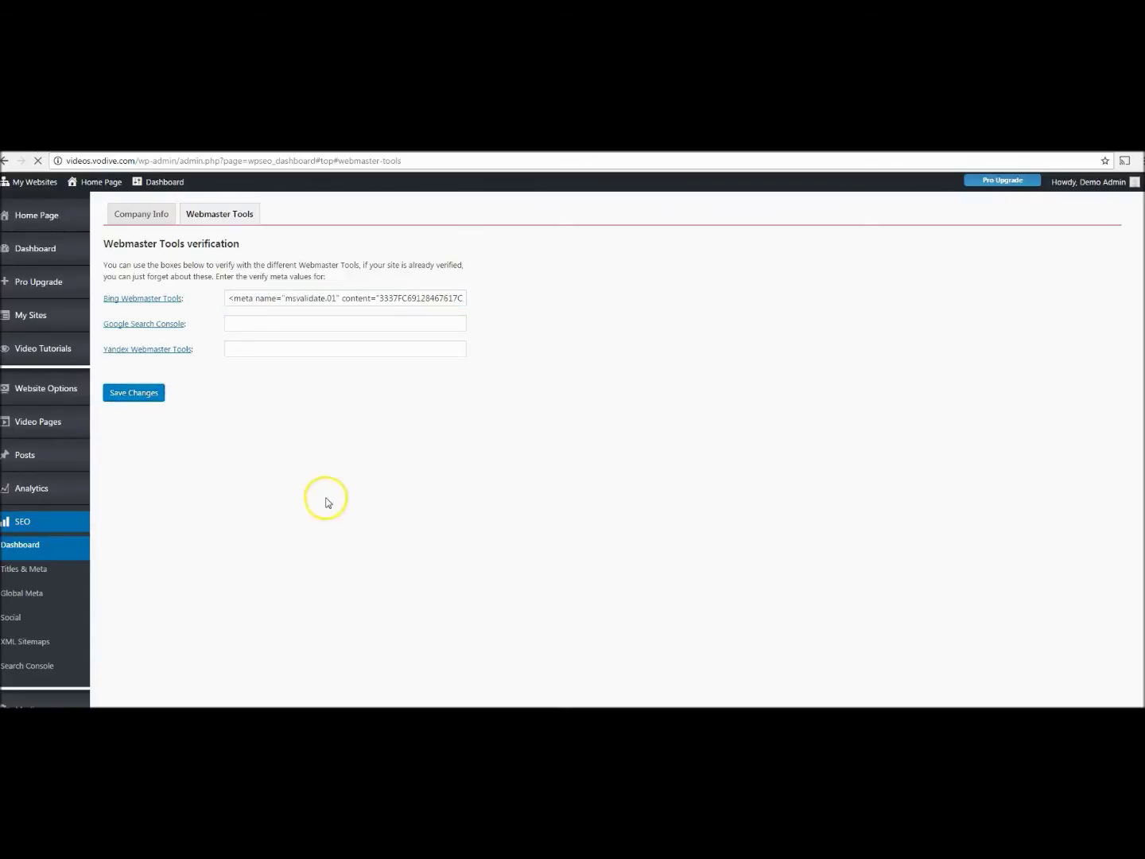
key(ctrl+Tab)
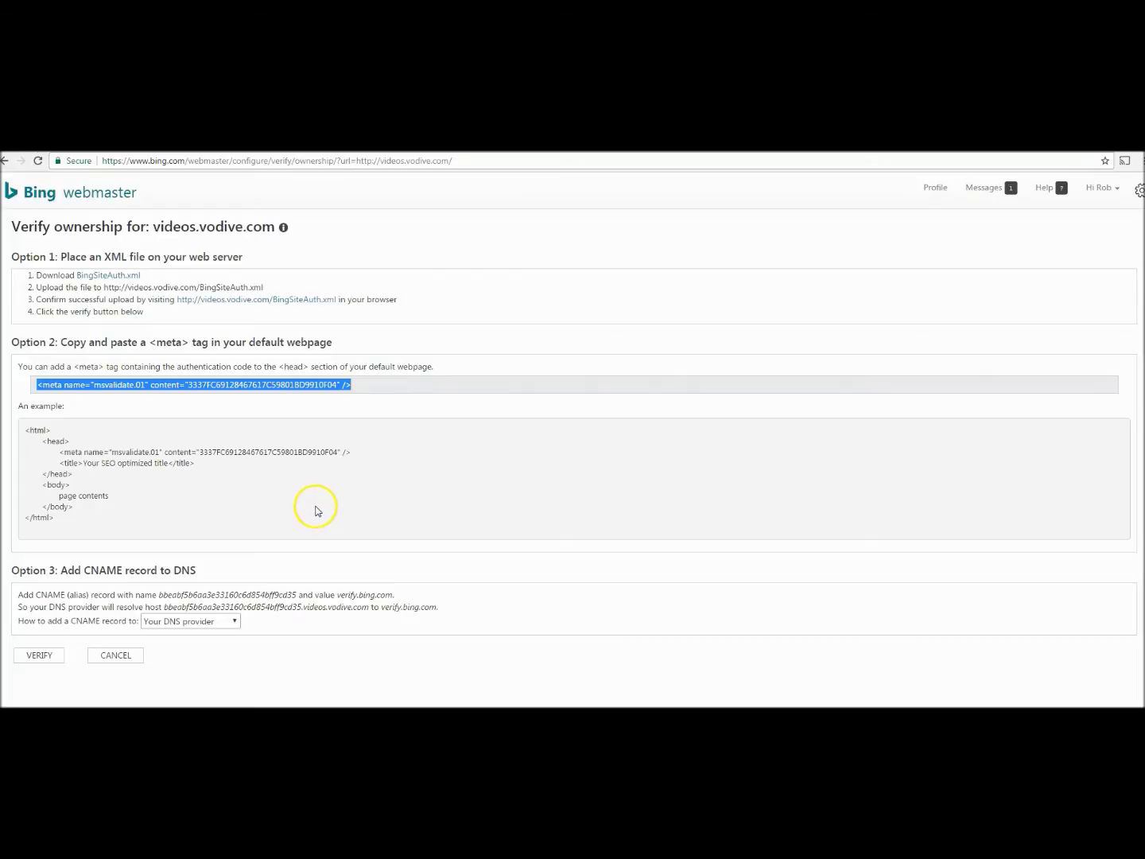
click(39, 656)
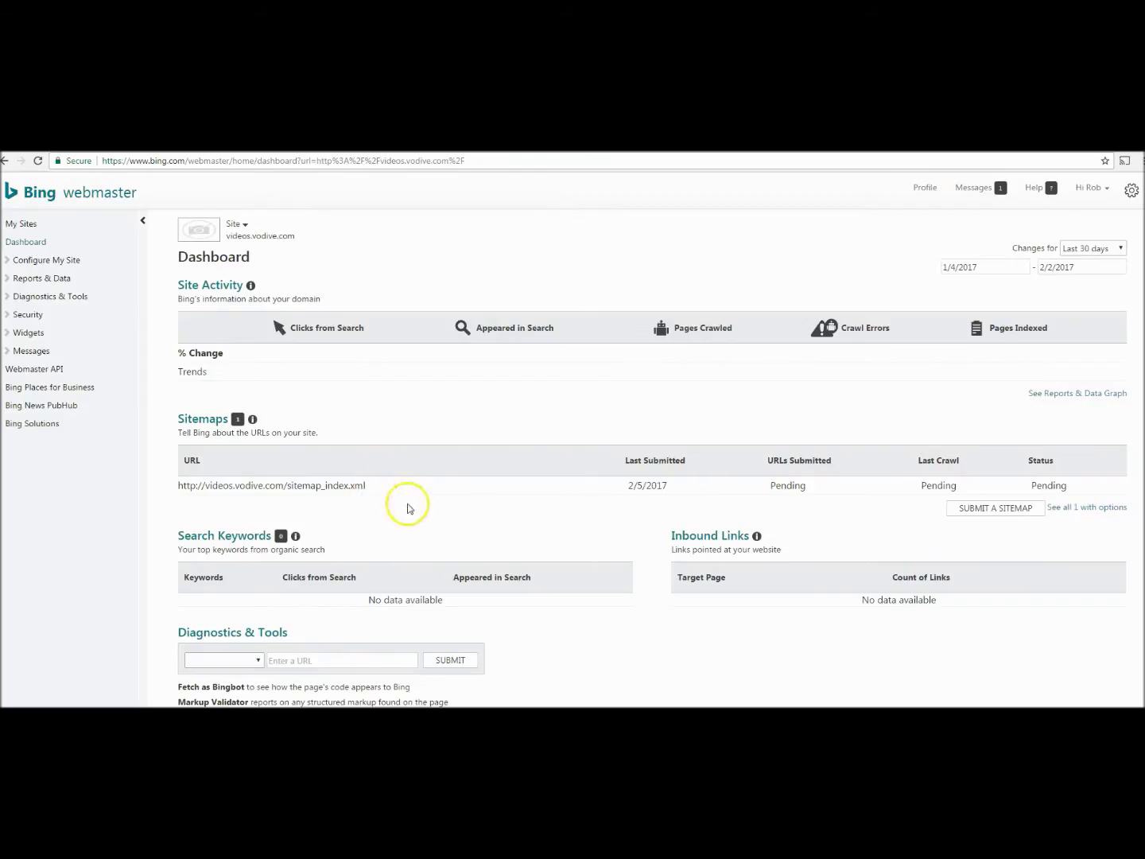
Return to the website admin's company info settings and view the available support options
click(336, 519)
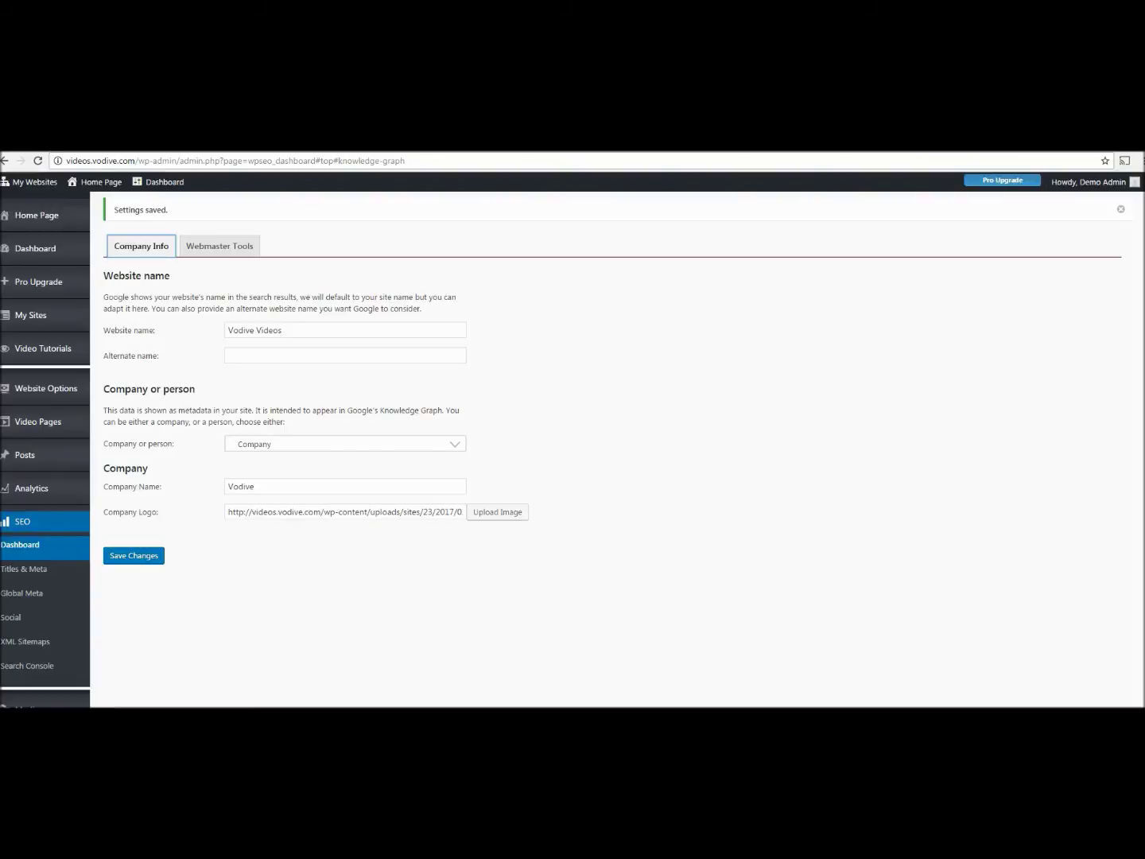
scroll(573, 449, down, 4)
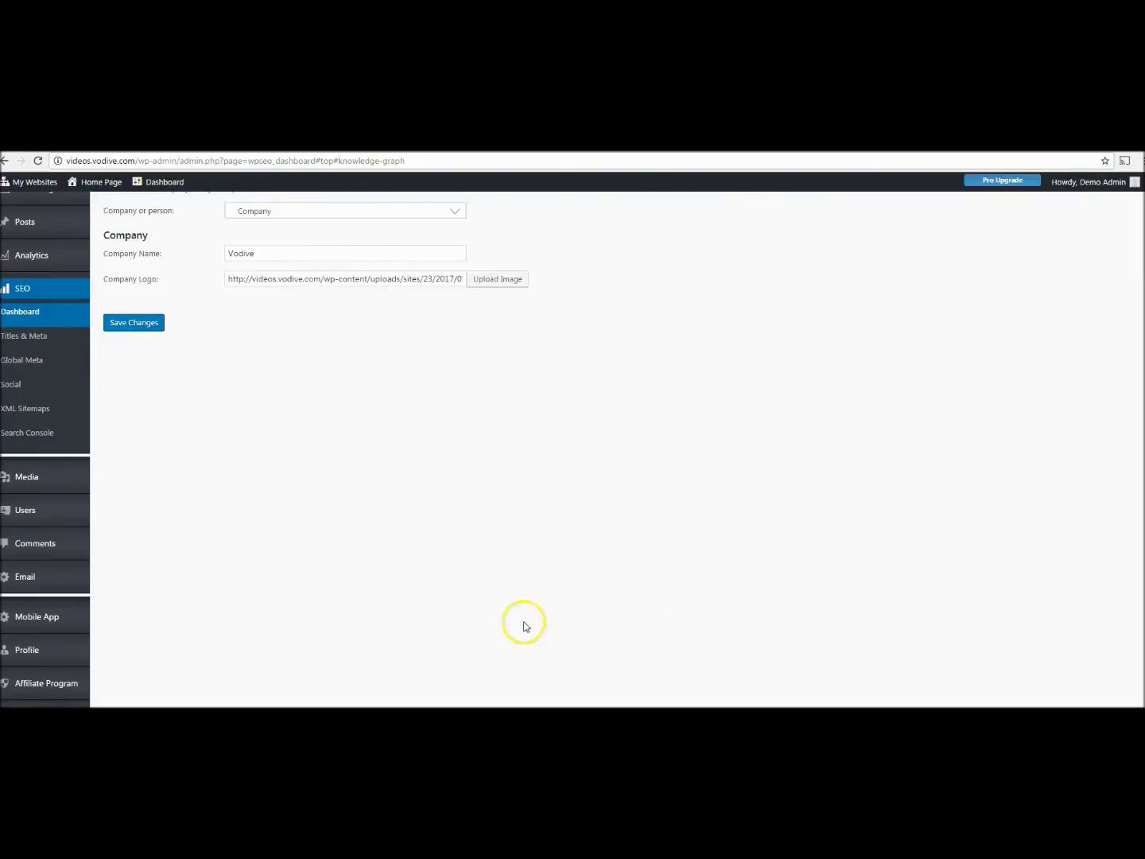
mouse_move(79, 704)
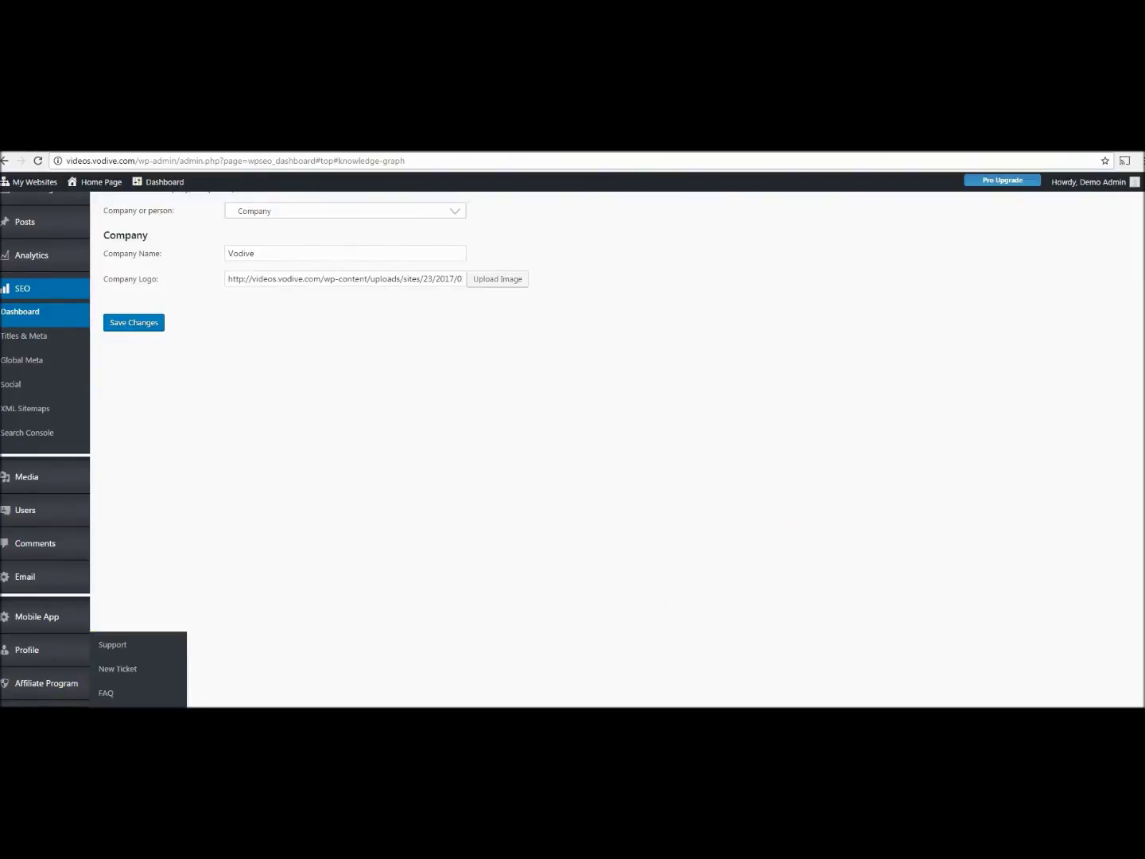